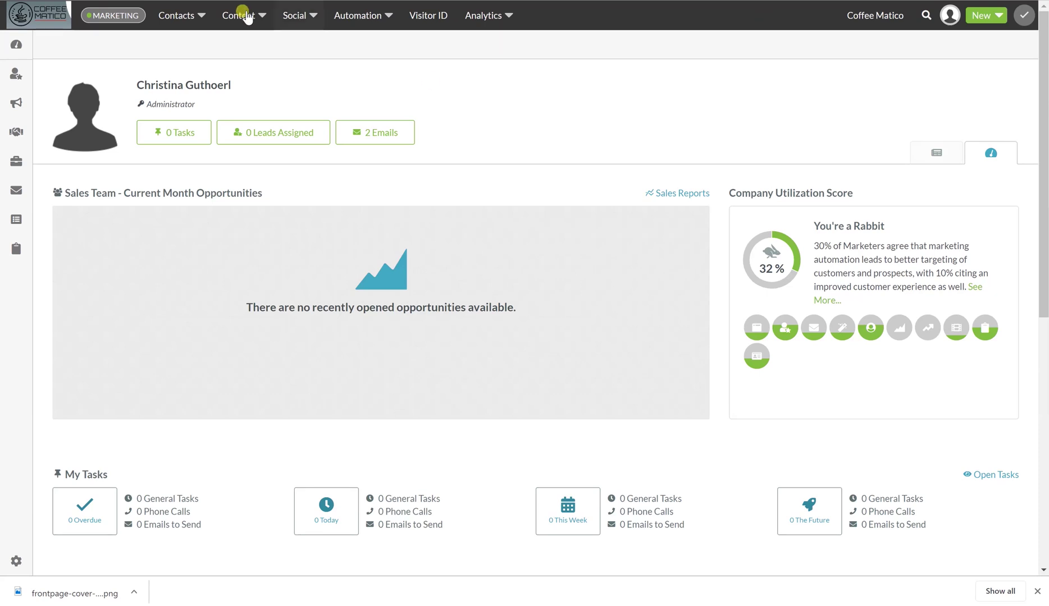
Step: Start creating a new form from the New menu
{"action": "mouse_move", "coordinate": [245, 17]}
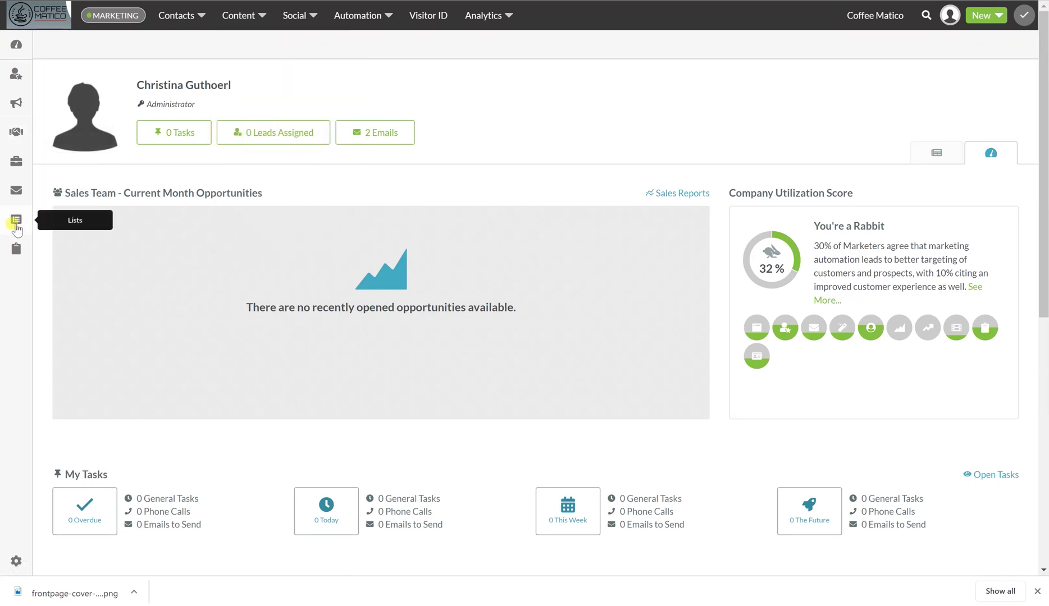
{"action": "left_click", "coordinate": [15, 249]}
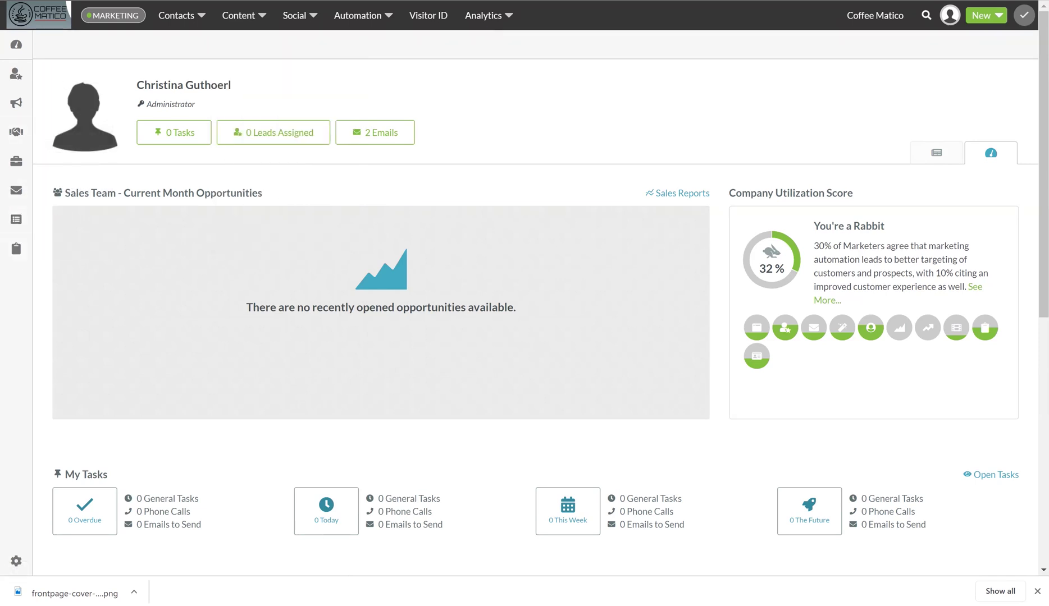
{"action": "left_click", "coordinate": [990, 18]}
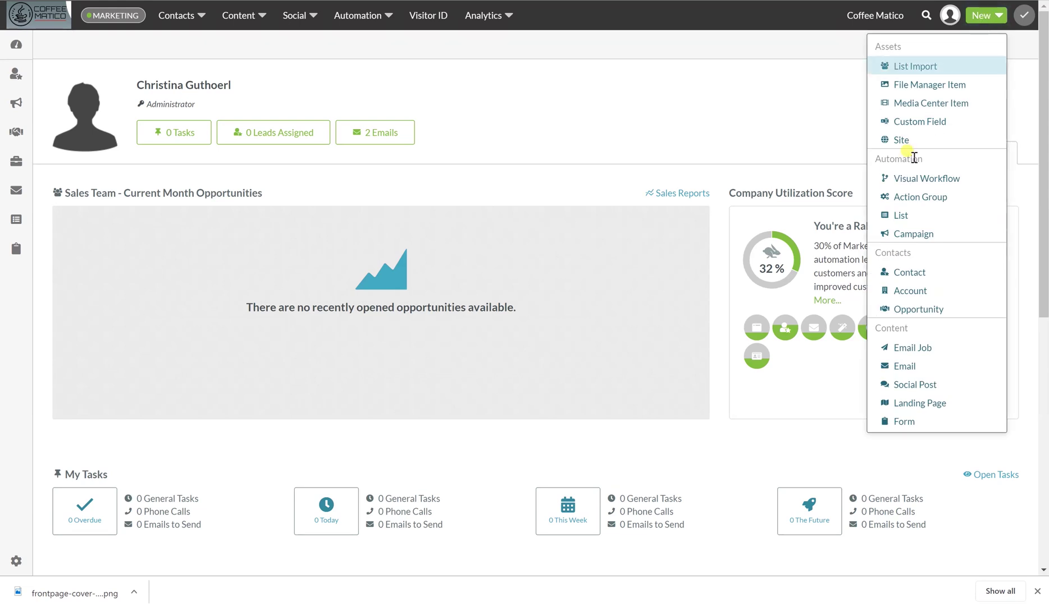
{"action": "left_click", "coordinate": [900, 427]}
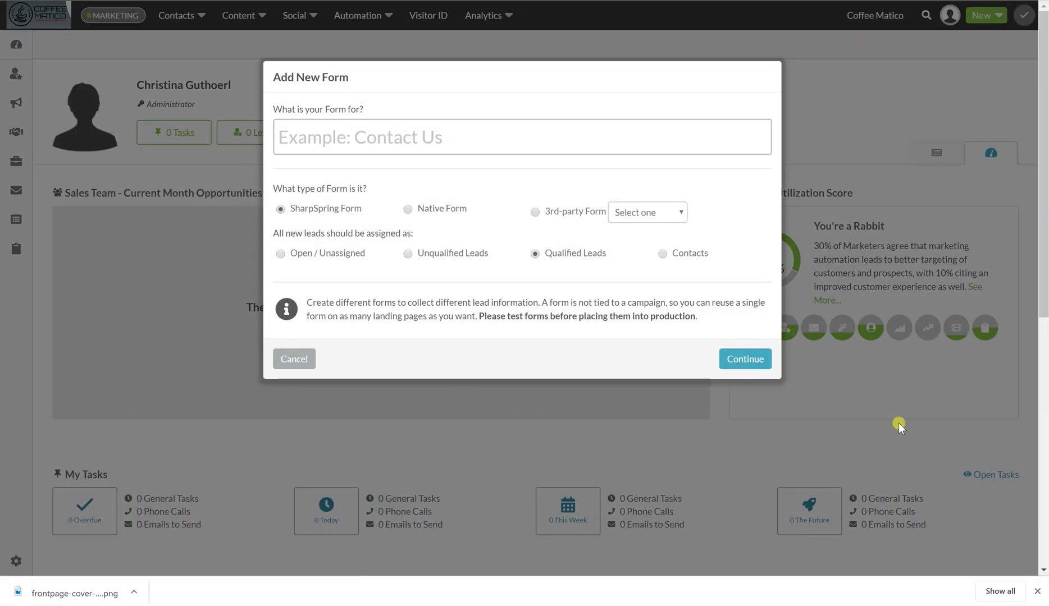
Step: Name it 'Product Registration' as a SharpSpring Form assigning new leads as Contacts
{"action": "left_click", "coordinate": [474, 139]}
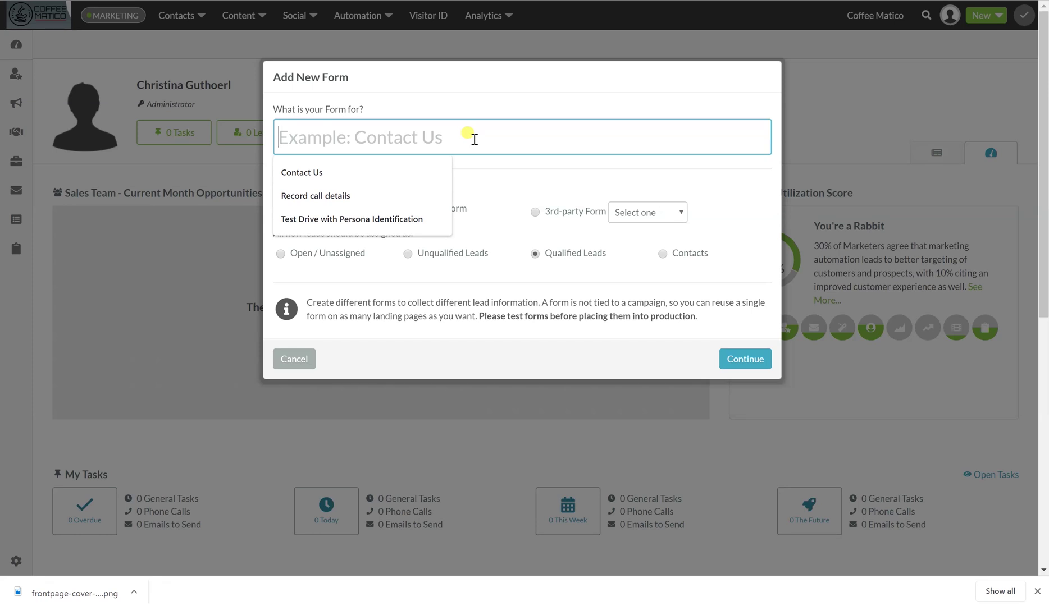
{"action": "type", "text": "P"}
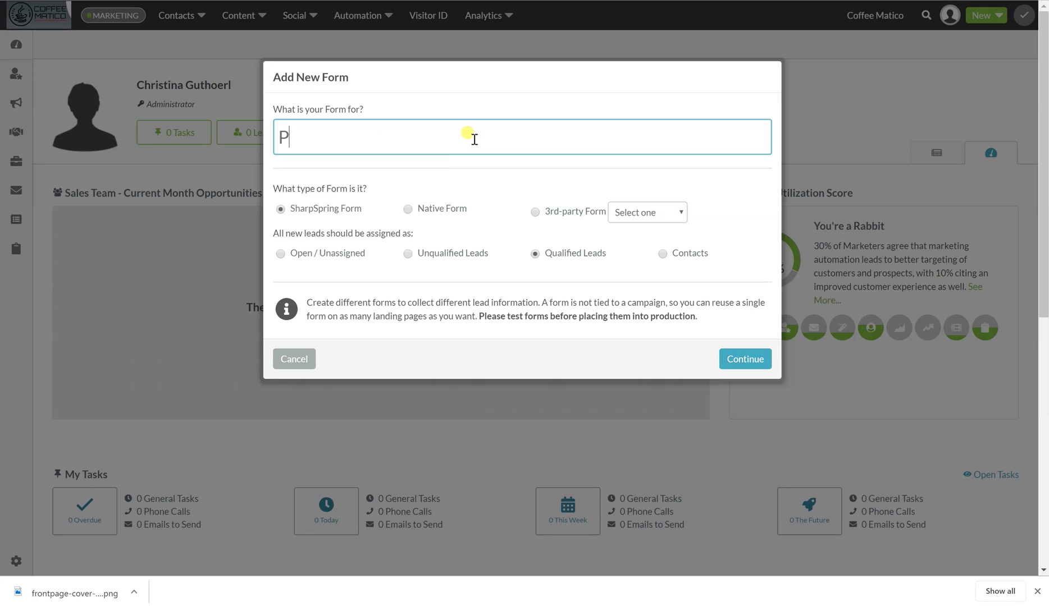
{"action": "type", "text": "roduct Registration"}
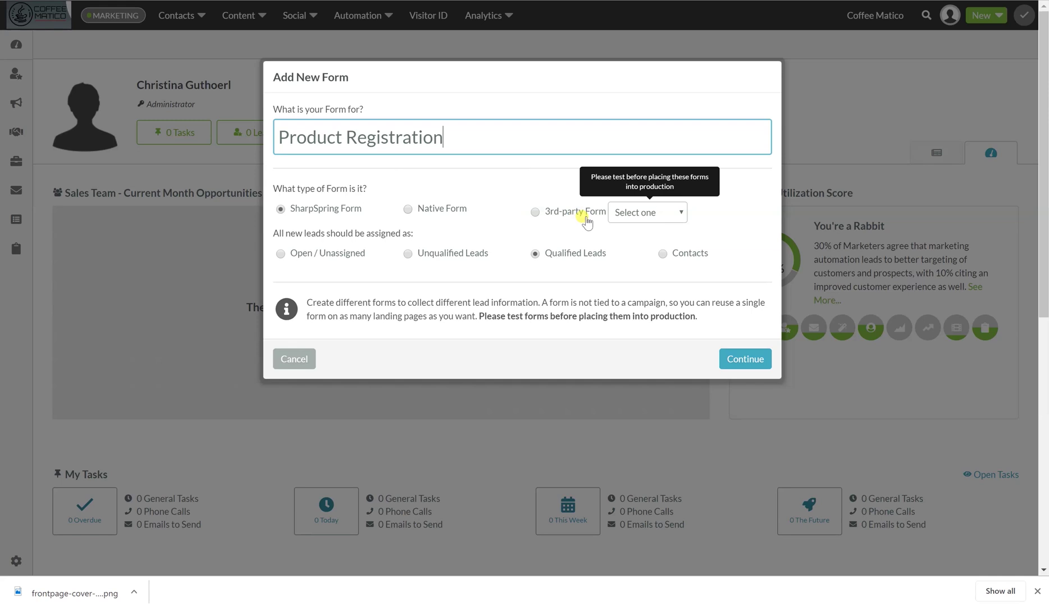
{"action": "left_click", "coordinate": [671, 220]}
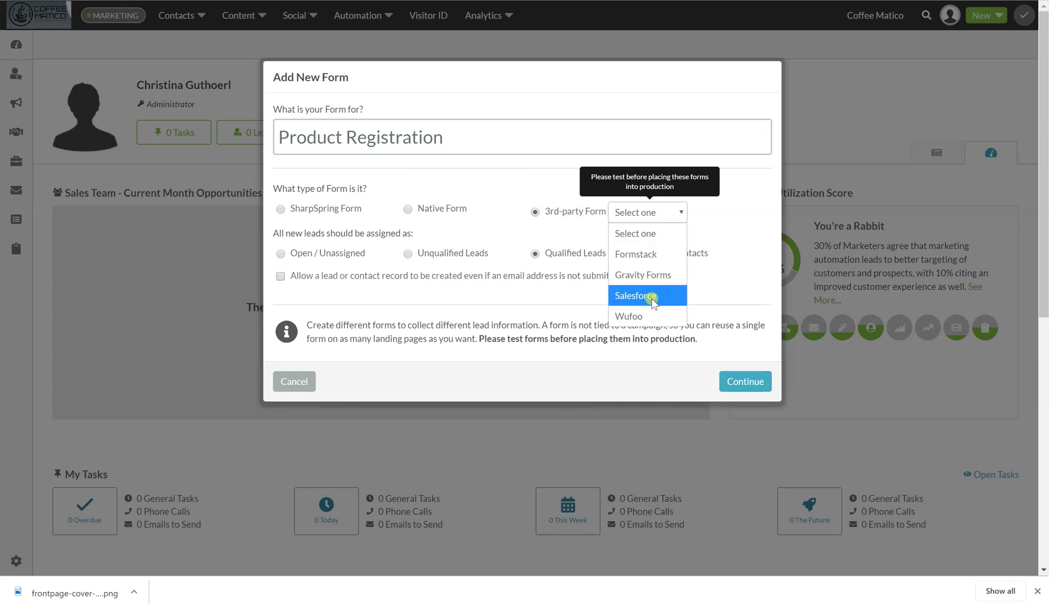
{"action": "left_click", "coordinate": [674, 213]}
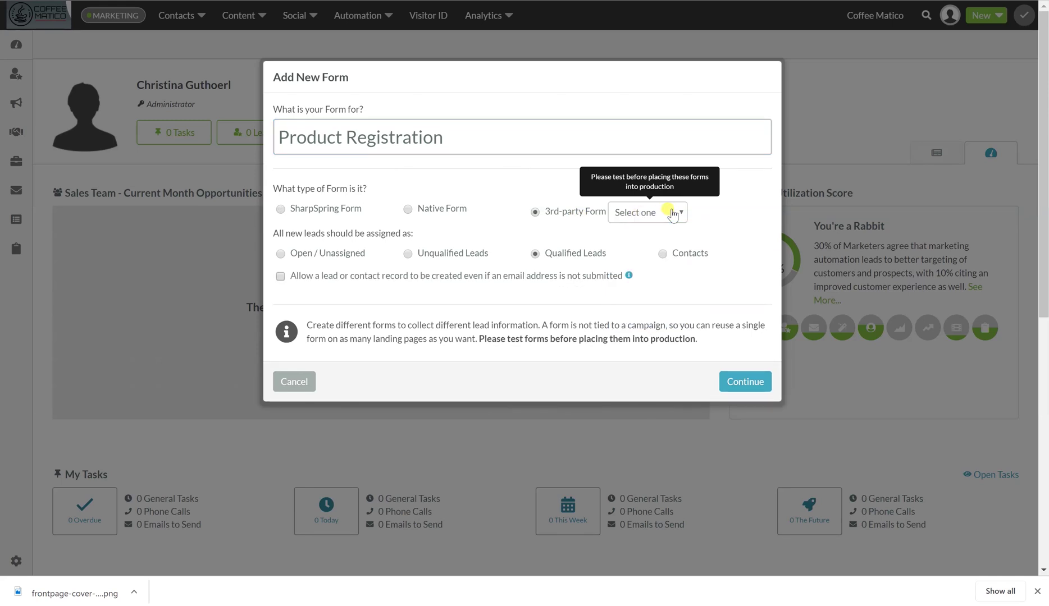
{"action": "left_click", "coordinate": [280, 210]}
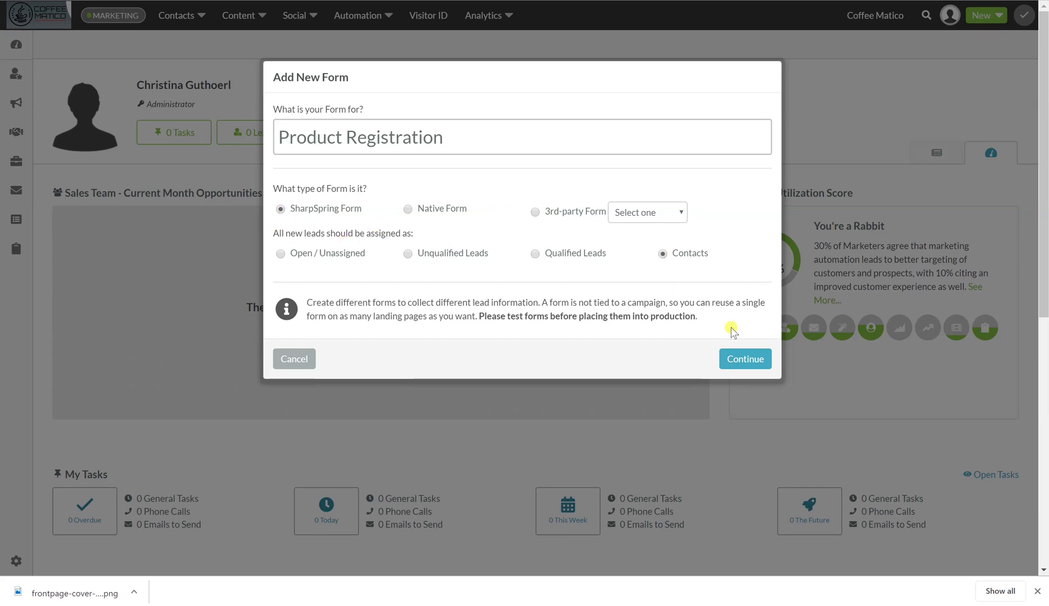
{"action": "left_click", "coordinate": [744, 359]}
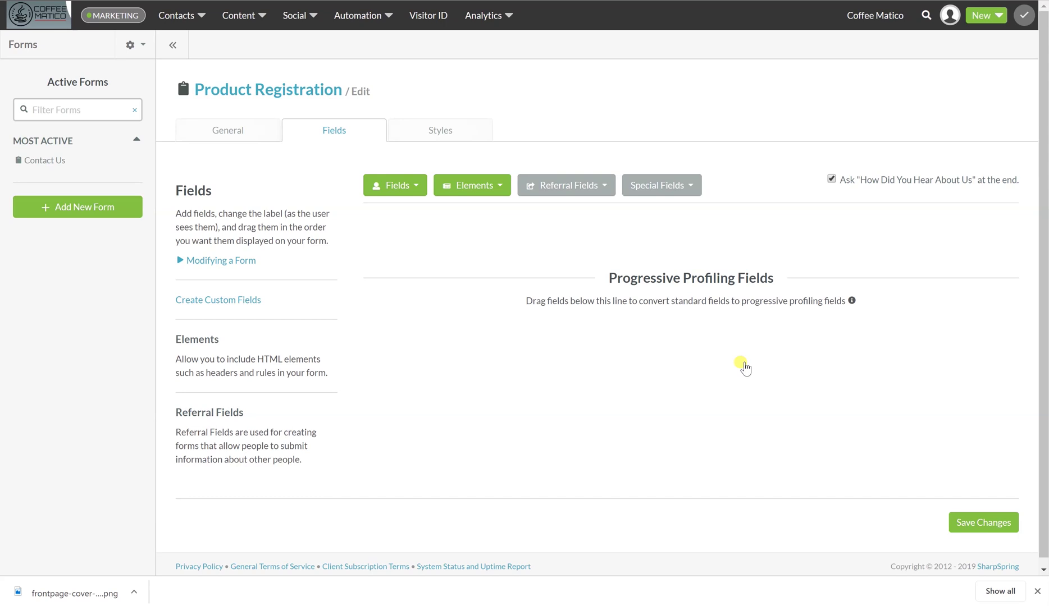
Step: Add the First Name, Last Name and Email fields to the form
{"action": "left_click", "coordinate": [402, 187]}
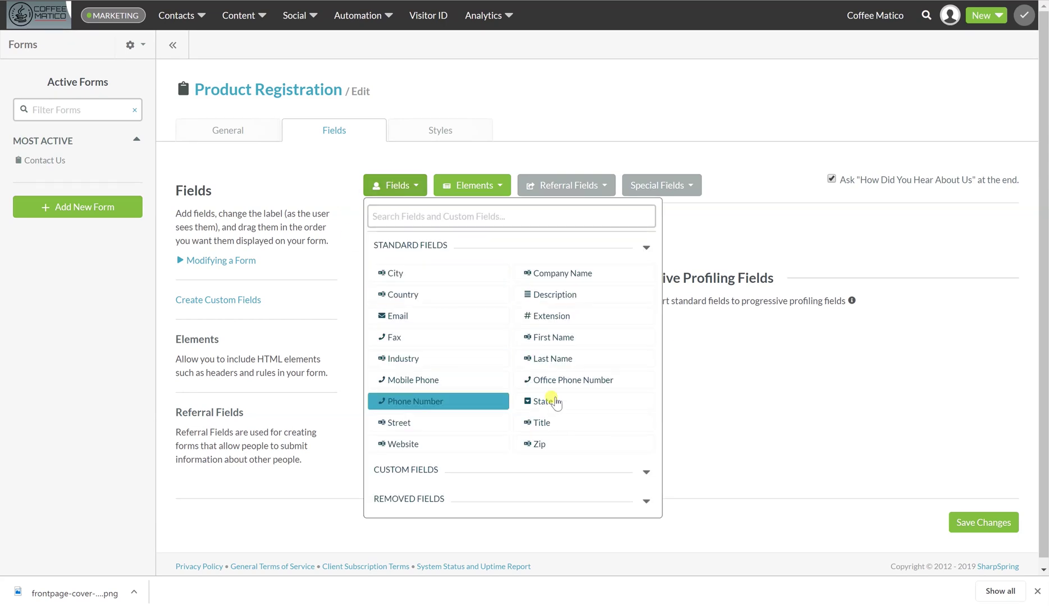
{"action": "left_click", "coordinate": [554, 340]}
{"action": "left_click", "coordinate": [376, 187]}
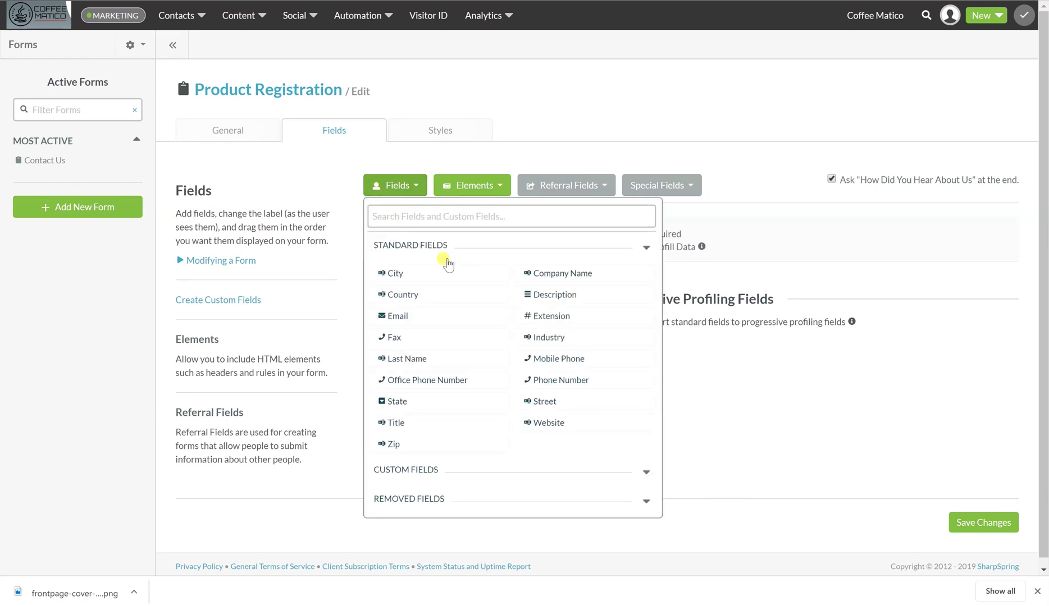
{"action": "left_click", "coordinate": [431, 359]}
{"action": "left_click", "coordinate": [408, 186]}
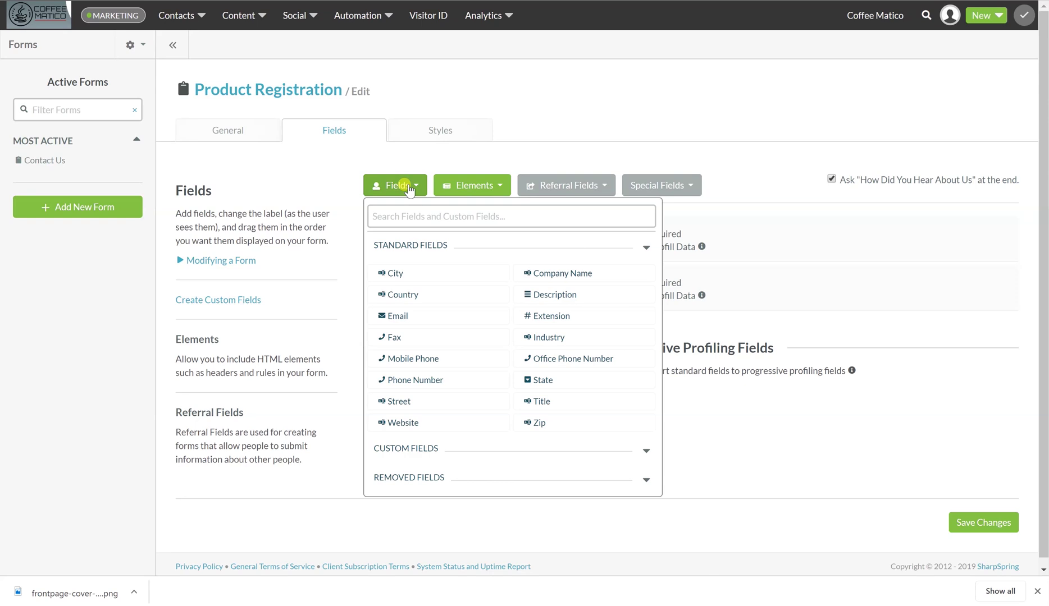
{"action": "left_click", "coordinate": [389, 317]}
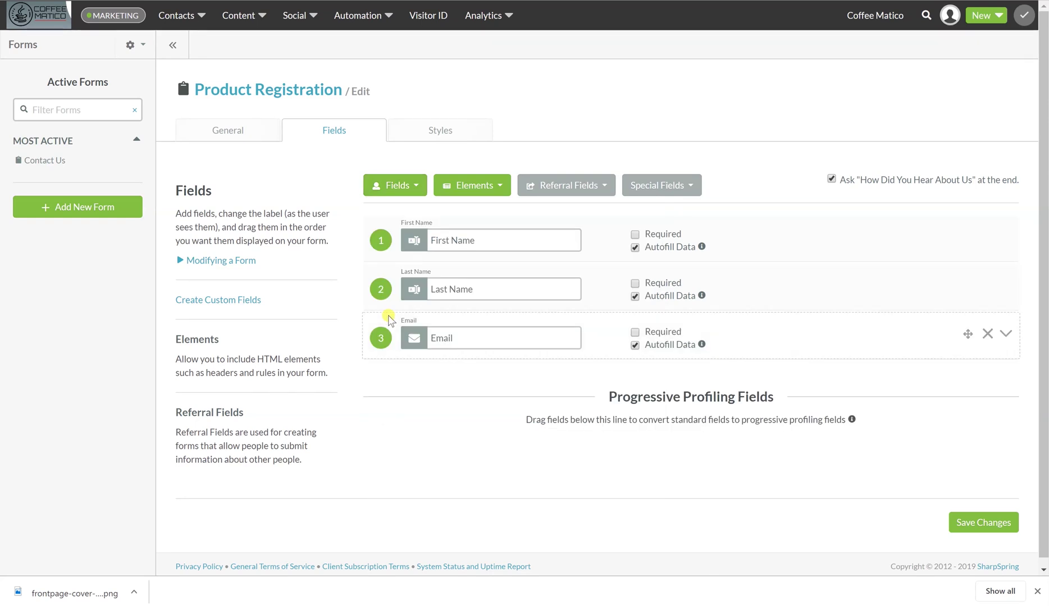
Step: Add Company Name, Mobile Phone and the special 'I would describe myself as...' field
{"action": "left_click", "coordinate": [395, 185]}
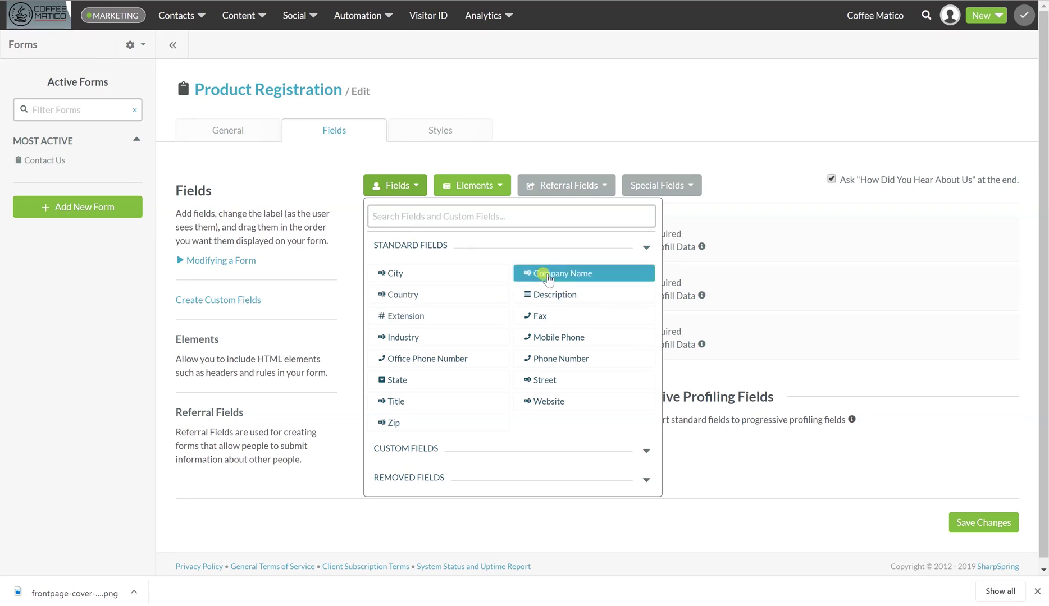
{"action": "left_click", "coordinate": [527, 274]}
{"action": "left_click", "coordinate": [401, 195]}
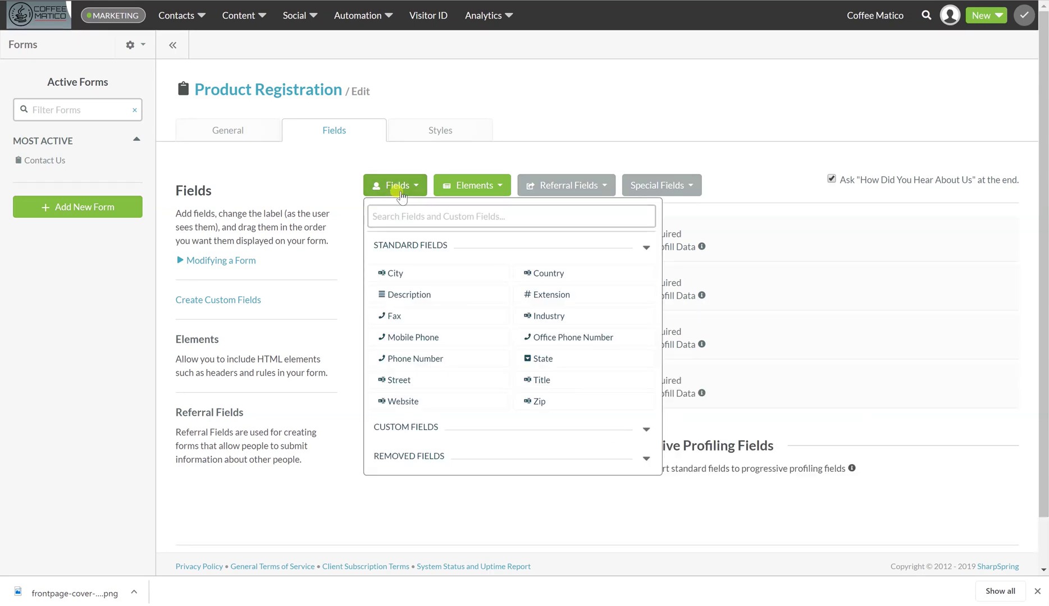
{"action": "left_click", "coordinate": [400, 338]}
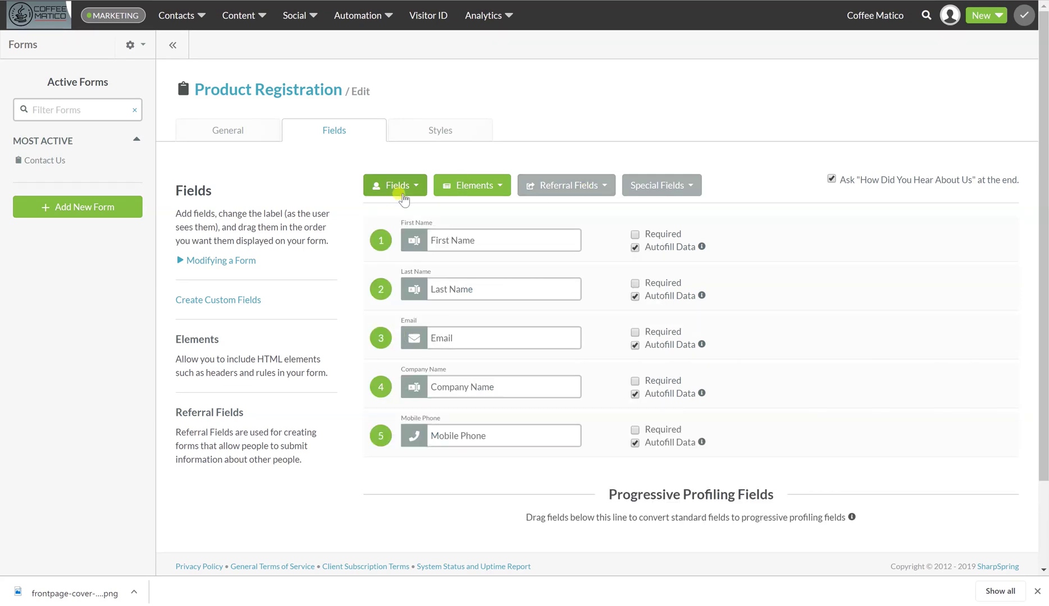
{"action": "left_click", "coordinate": [662, 195]}
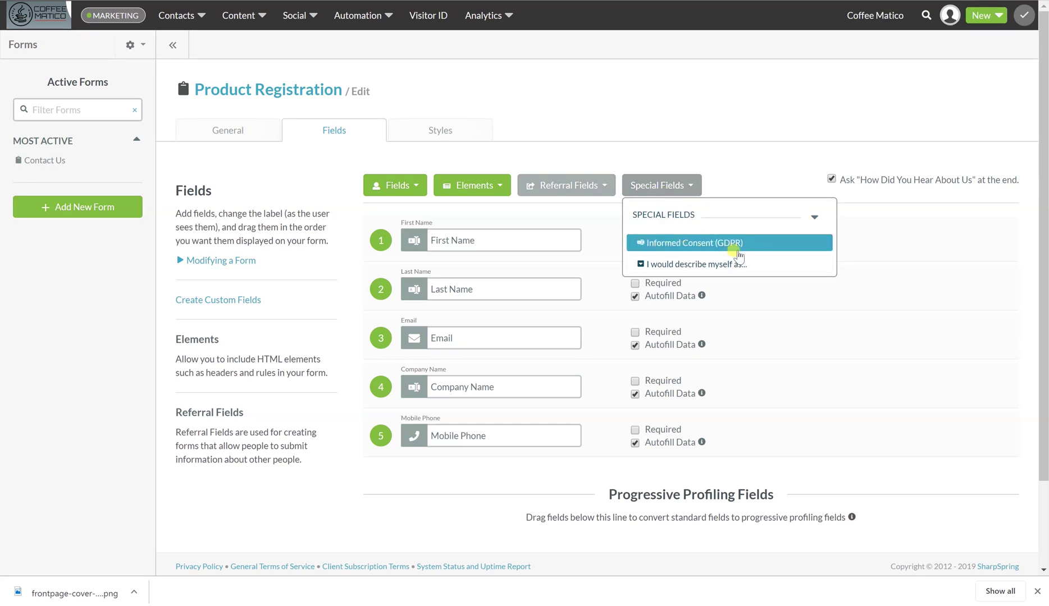
{"action": "left_click", "coordinate": [668, 265]}
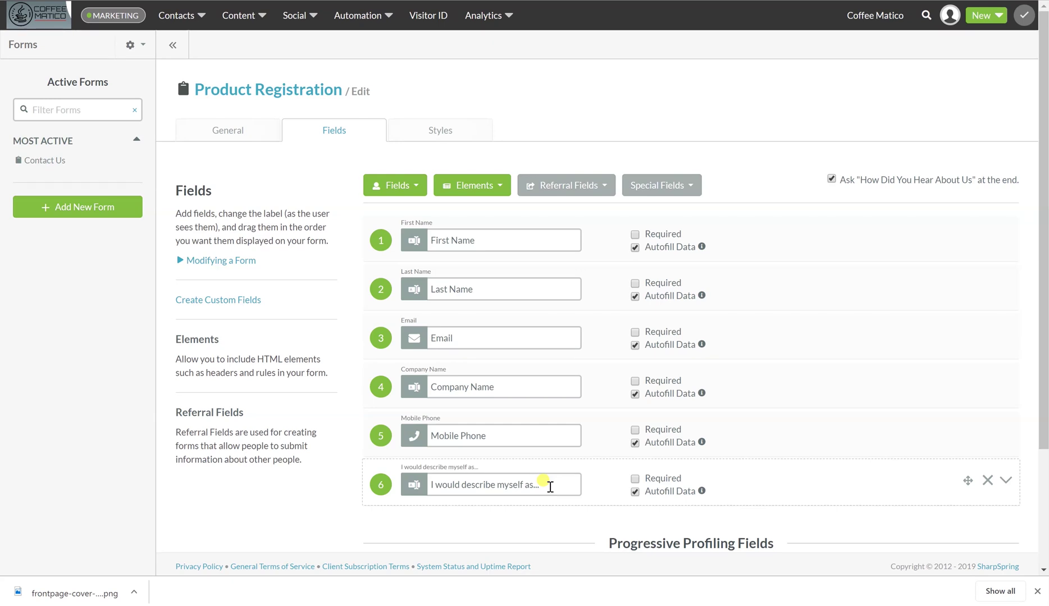
Step: Move the 'I would describe myself as...' and Company Name fields below the Progressive Profiling line
{"action": "scroll", "coordinate": [784, 486], "scroll_direction": "down", "scroll_amount": 3}
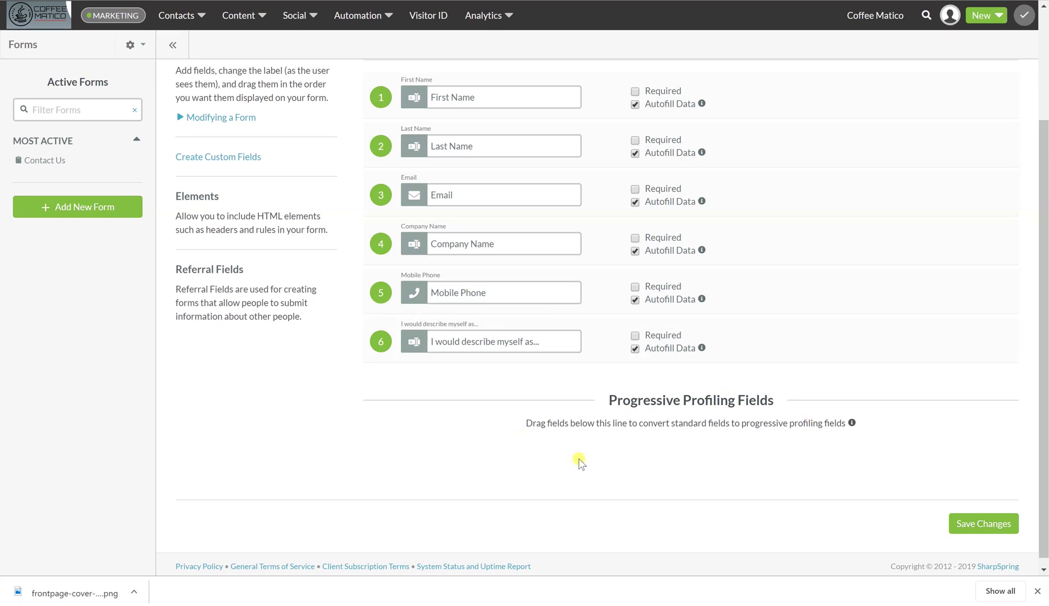
{"action": "mouse_move", "coordinate": [851, 424]}
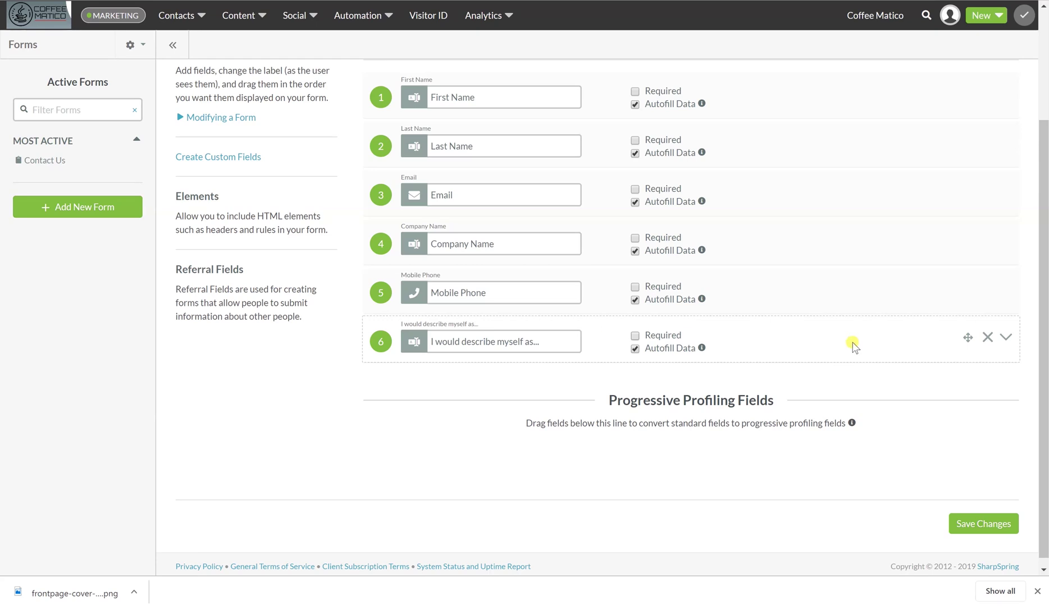
{"action": "left_click_drag", "start_coordinate": [967, 338], "coordinate": [959, 476]}
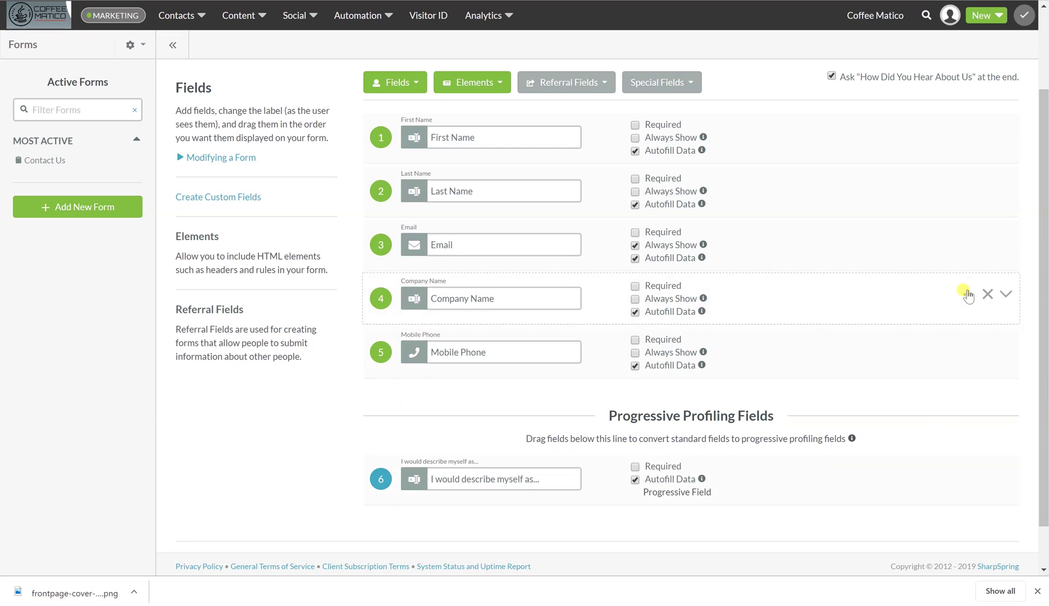
{"action": "left_click_drag", "start_coordinate": [967, 294], "coordinate": [938, 493]}
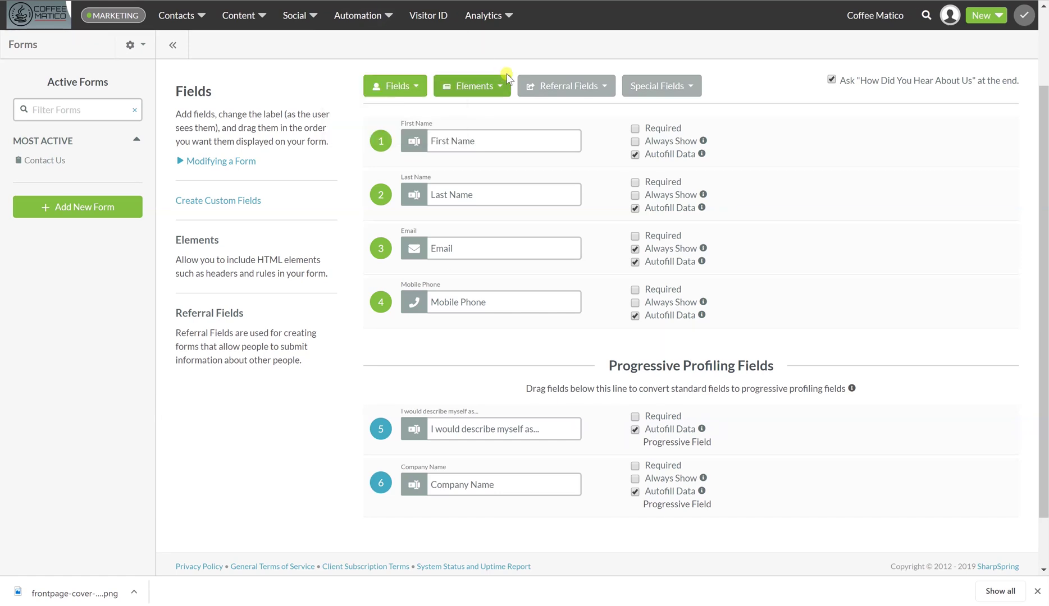
Step: Add the custom Company Size and Product fields to the form
{"action": "left_click", "coordinate": [398, 86]}
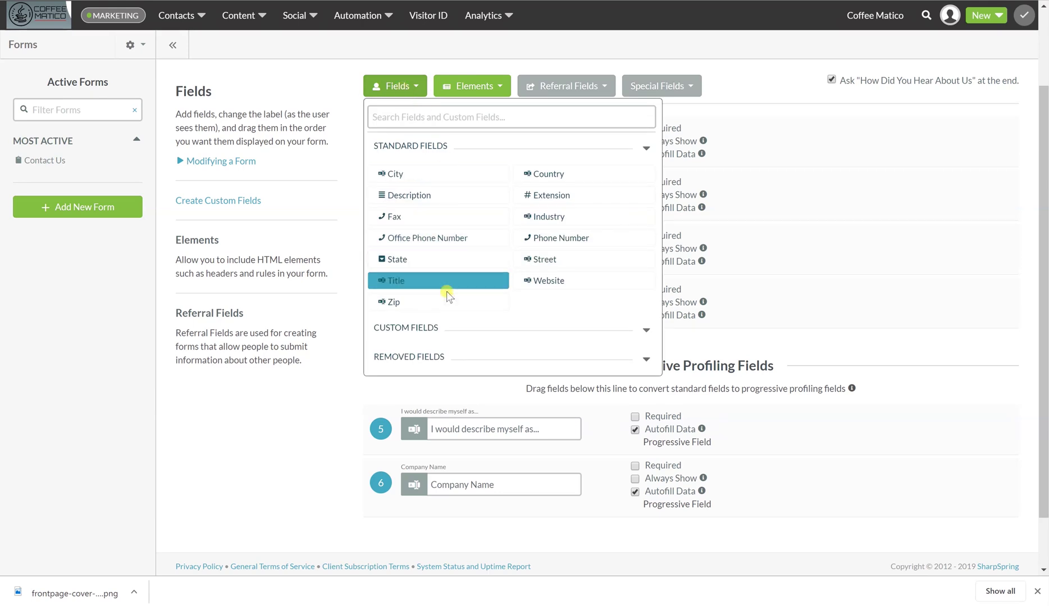
{"action": "left_click", "coordinate": [645, 331]}
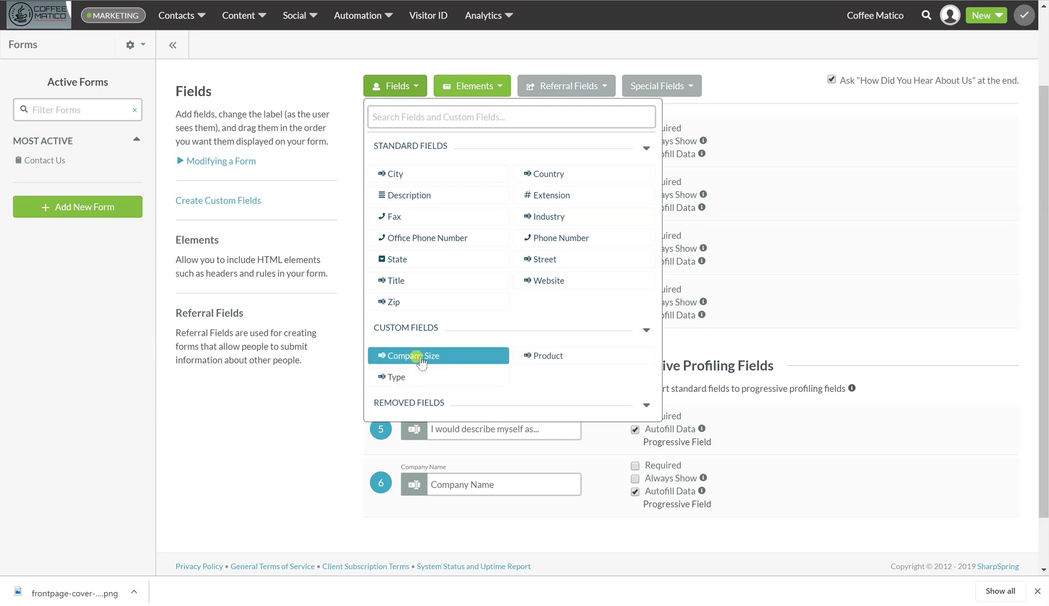
{"action": "left_click", "coordinate": [451, 357]}
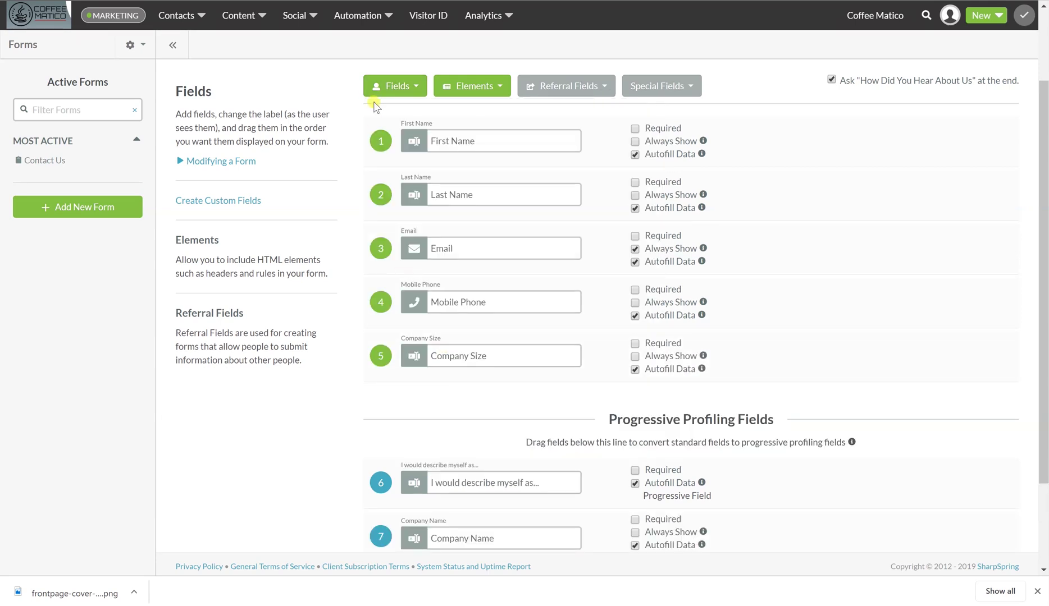
{"action": "left_click", "coordinate": [387, 89]}
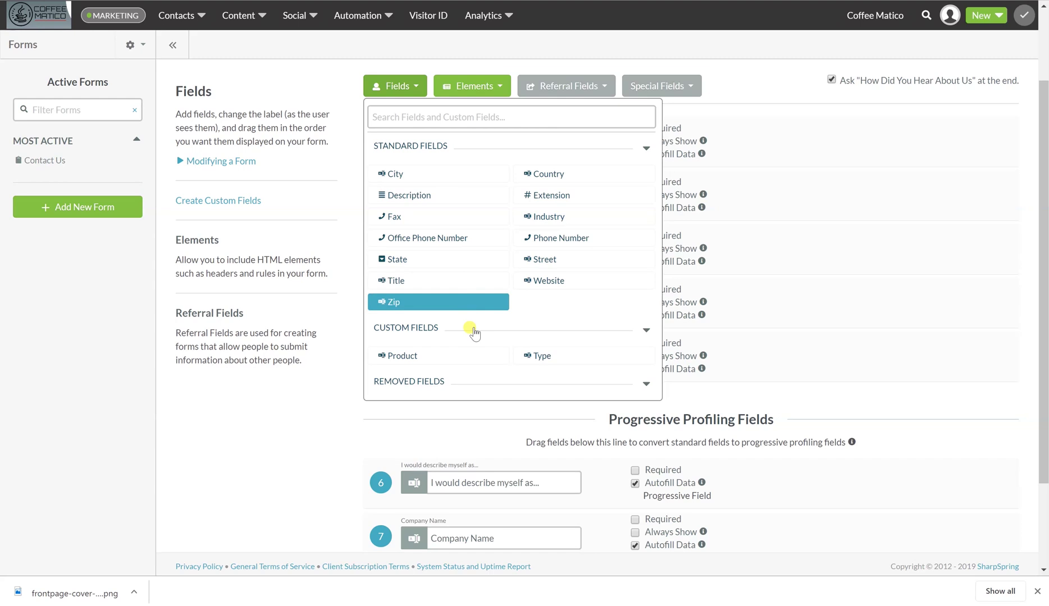
{"action": "left_click", "coordinate": [417, 362]}
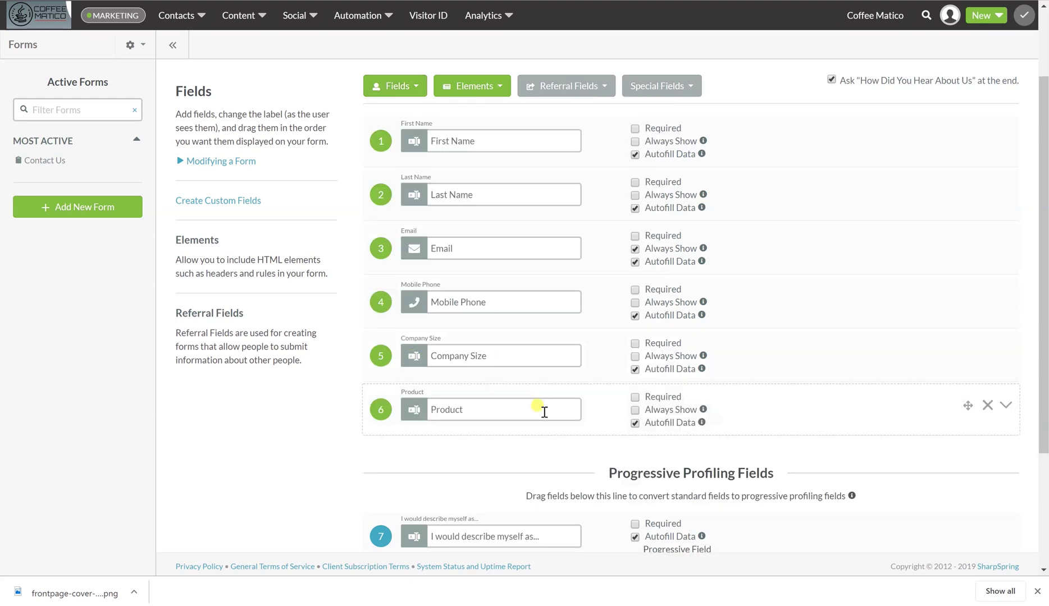
Step: Move the Product and Company Size fields into the progressive profiling section
{"action": "scroll", "coordinate": [959, 405], "scroll_direction": "down", "scroll_amount": 2}
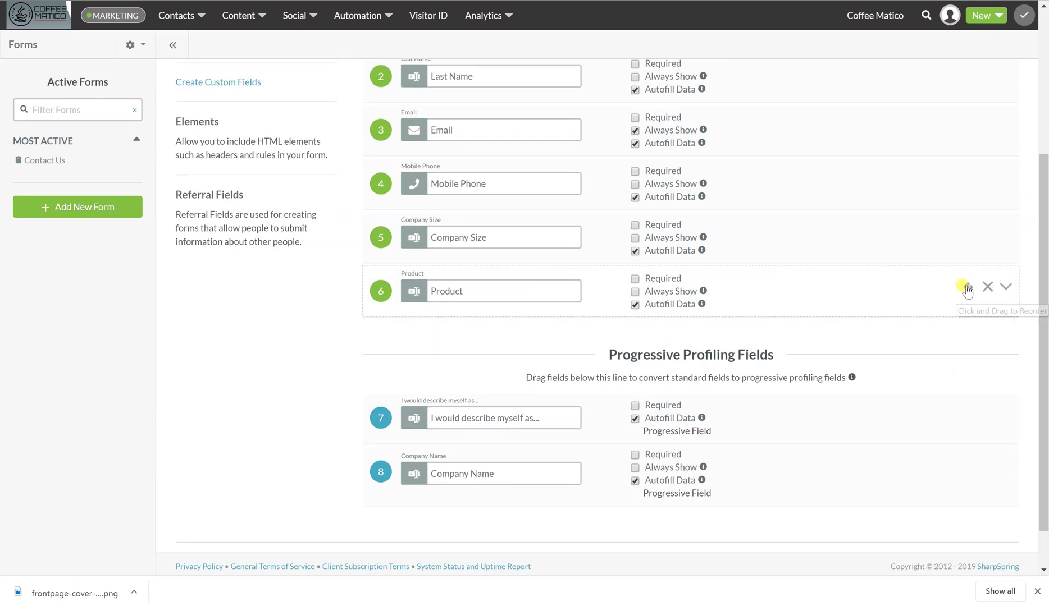
{"action": "left_click_drag", "start_coordinate": [961, 287], "coordinate": [960, 500]}
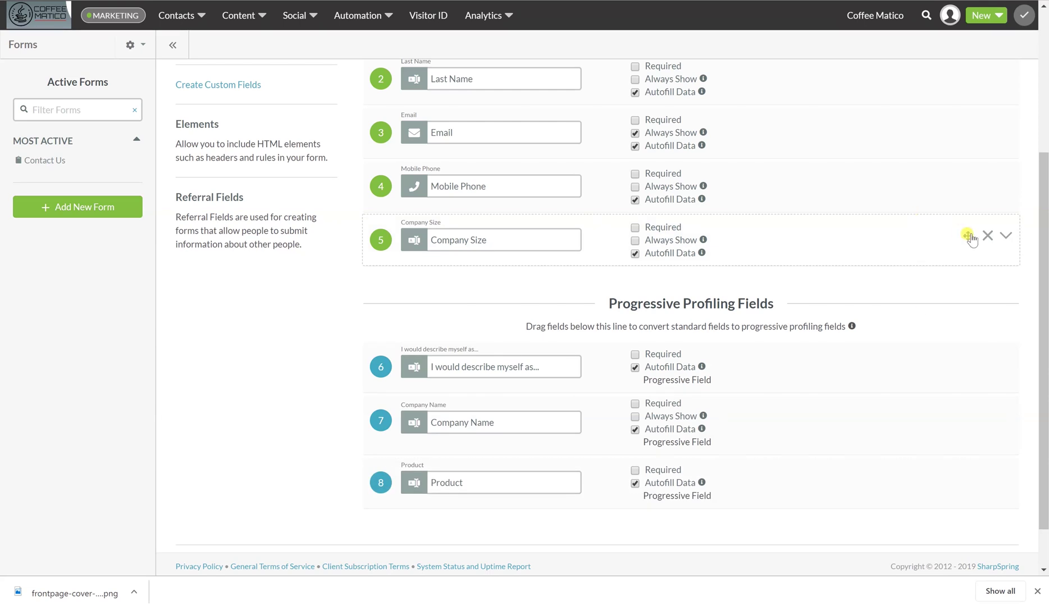
{"action": "left_click_drag", "start_coordinate": [966, 236], "coordinate": [966, 499]}
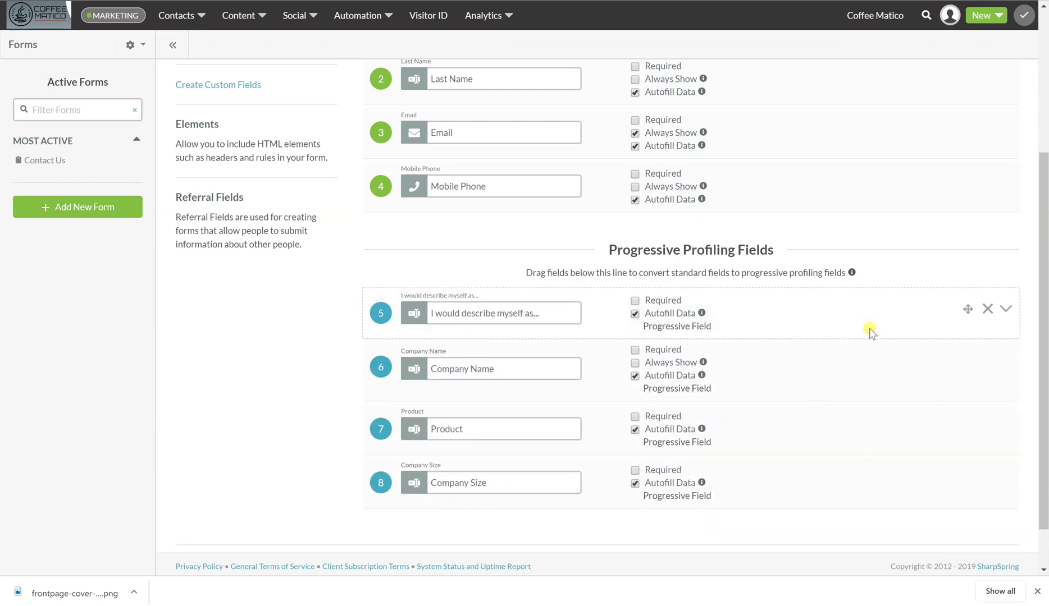
{"action": "scroll", "coordinate": [870, 330], "scroll_direction": "down", "scroll_amount": 1}
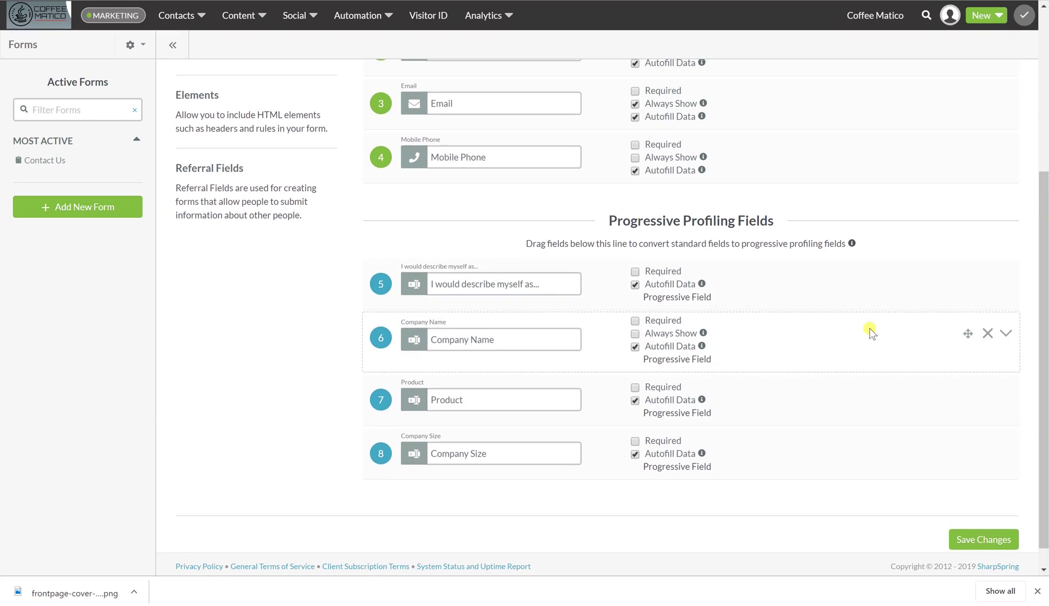
{"action": "scroll", "coordinate": [870, 328], "scroll_direction": "up", "scroll_amount": 1}
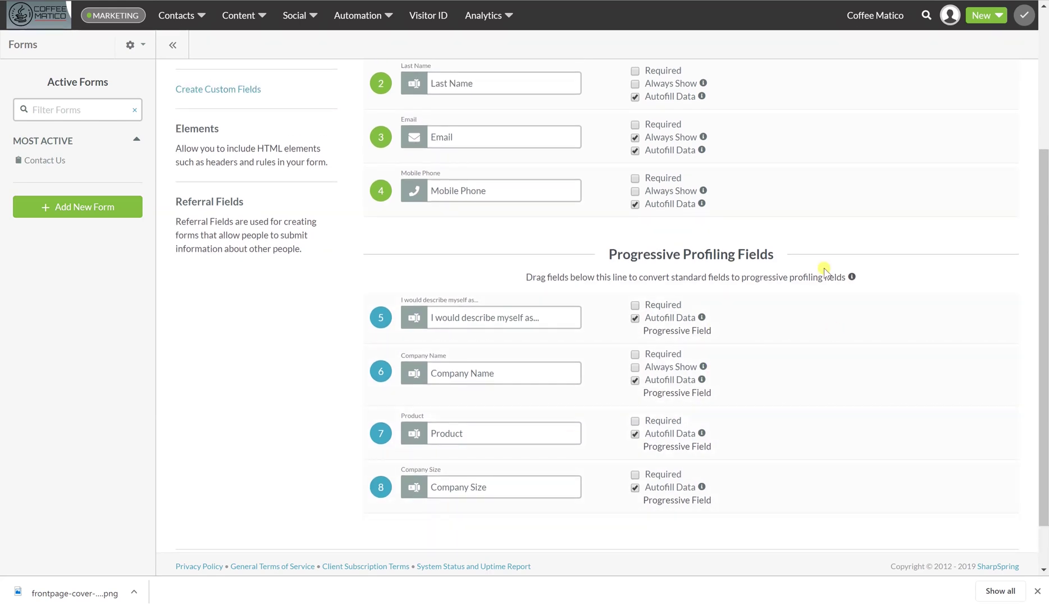
{"action": "scroll", "coordinate": [822, 272], "scroll_direction": "up", "scroll_amount": 4}
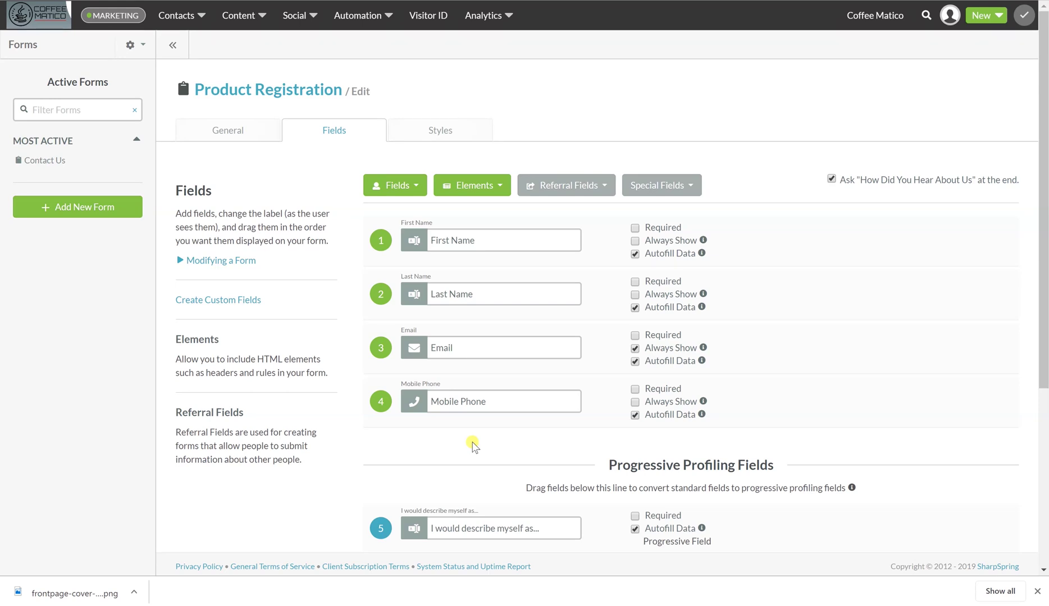
Step: Save the Product Registration form's changes, staying on the page instead of leaving
{"action": "left_click", "coordinate": [389, 187]}
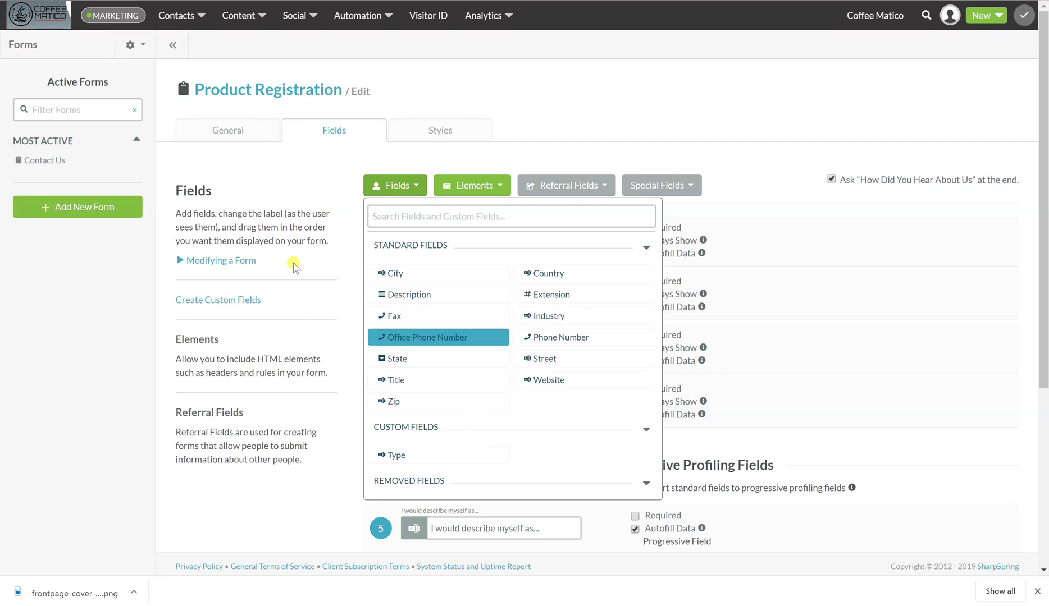
{"action": "left_click", "coordinate": [224, 306]}
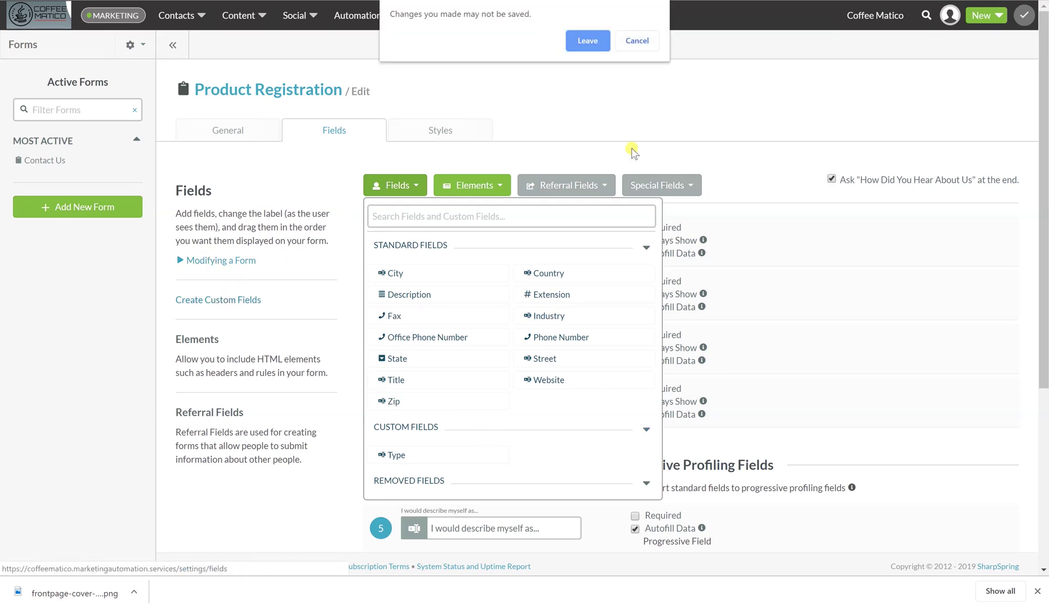
{"action": "left_click", "coordinate": [636, 41]}
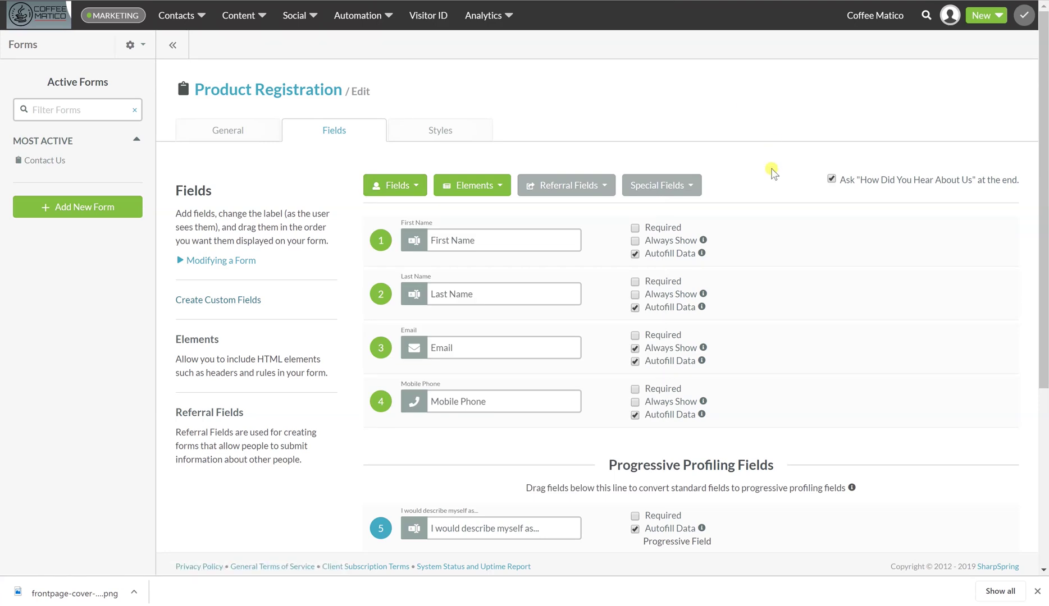
{"action": "scroll", "coordinate": [771, 168], "scroll_direction": "down", "scroll_amount": 5}
{"action": "left_click", "coordinate": [965, 514]}
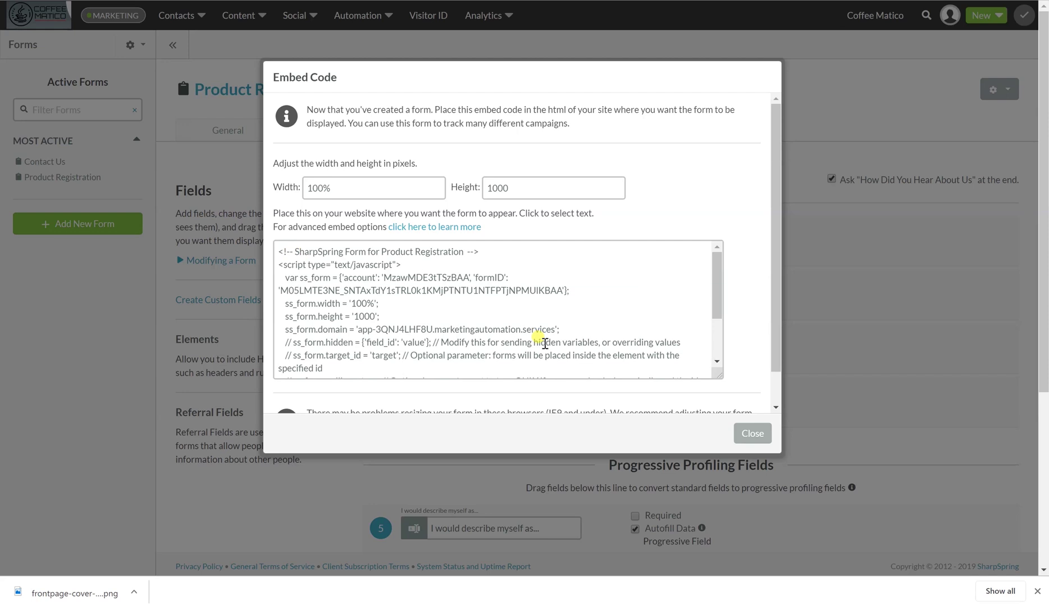
Step: Review the embed code script and close the Embed Code dialog
{"action": "scroll", "coordinate": [647, 321], "scroll_direction": "down", "scroll_amount": 3}
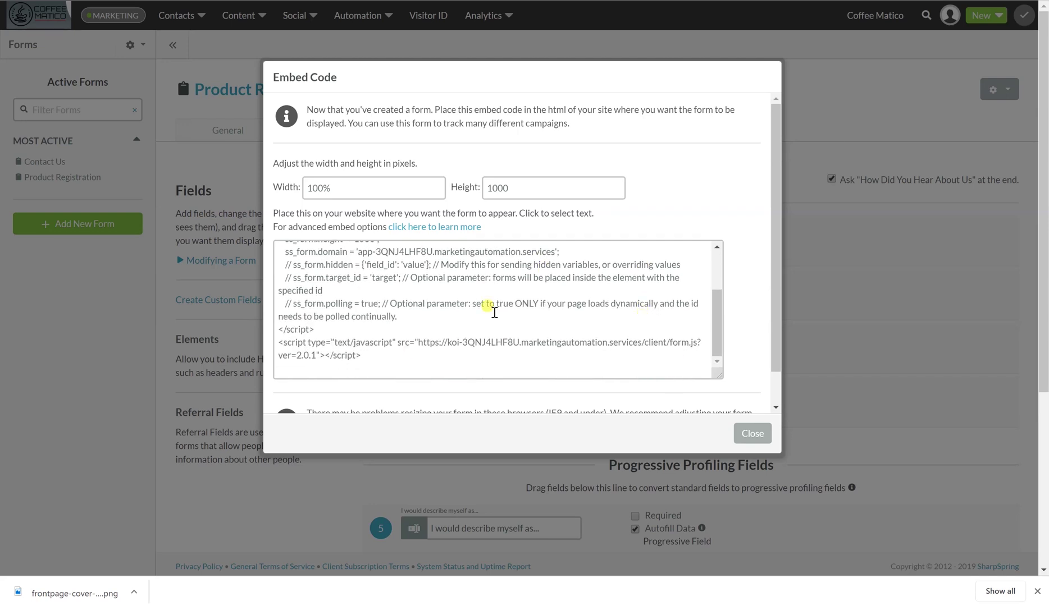
{"action": "left_click", "coordinate": [745, 434]}
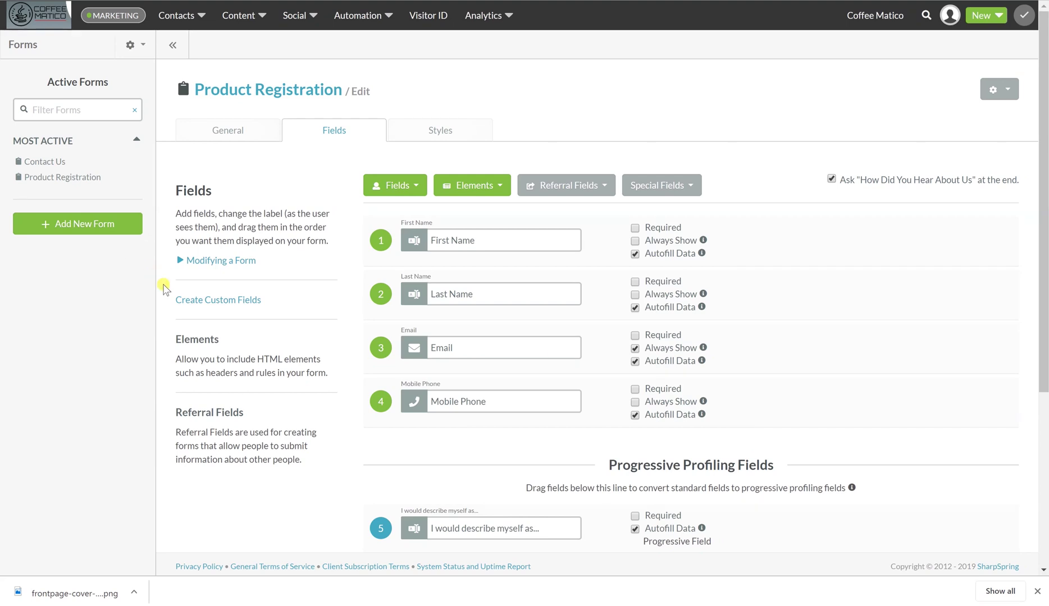
Step: Start a new lead field in the Custom Field Manager
{"action": "left_click", "coordinate": [185, 303]}
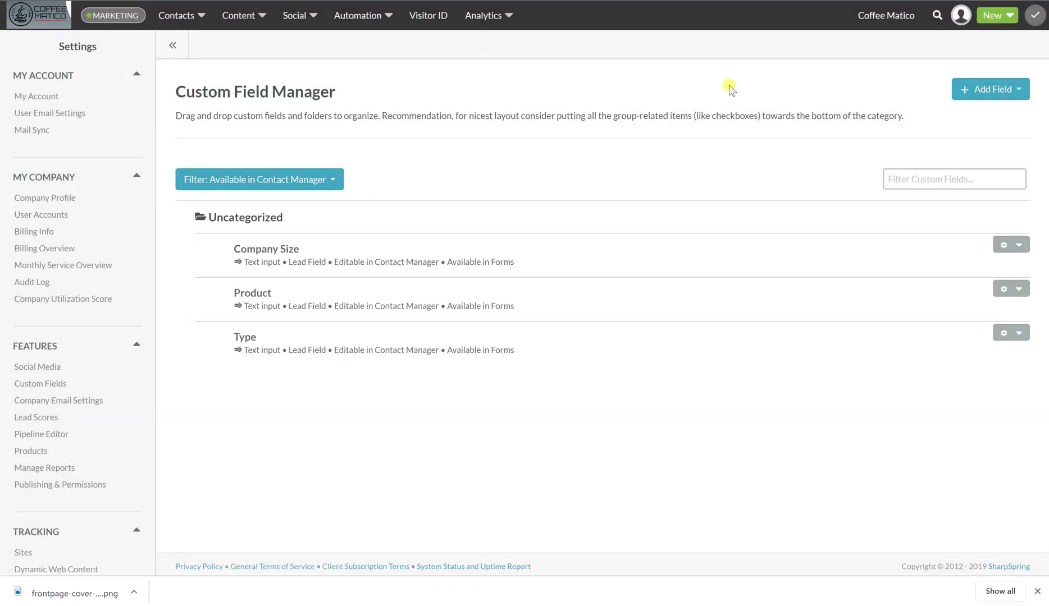
{"action": "left_click", "coordinate": [1000, 102]}
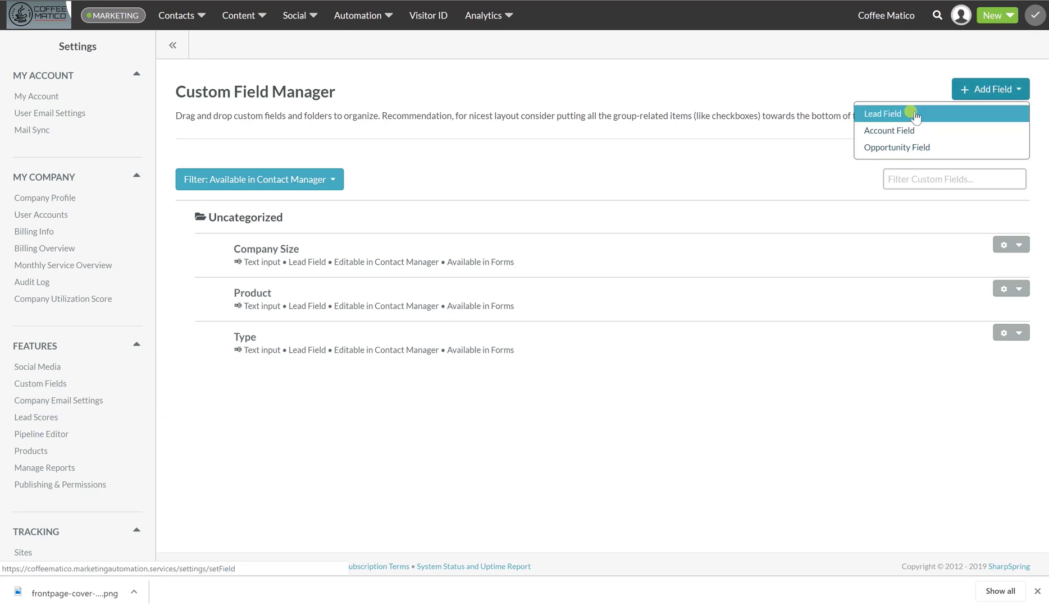
{"action": "left_click", "coordinate": [875, 112]}
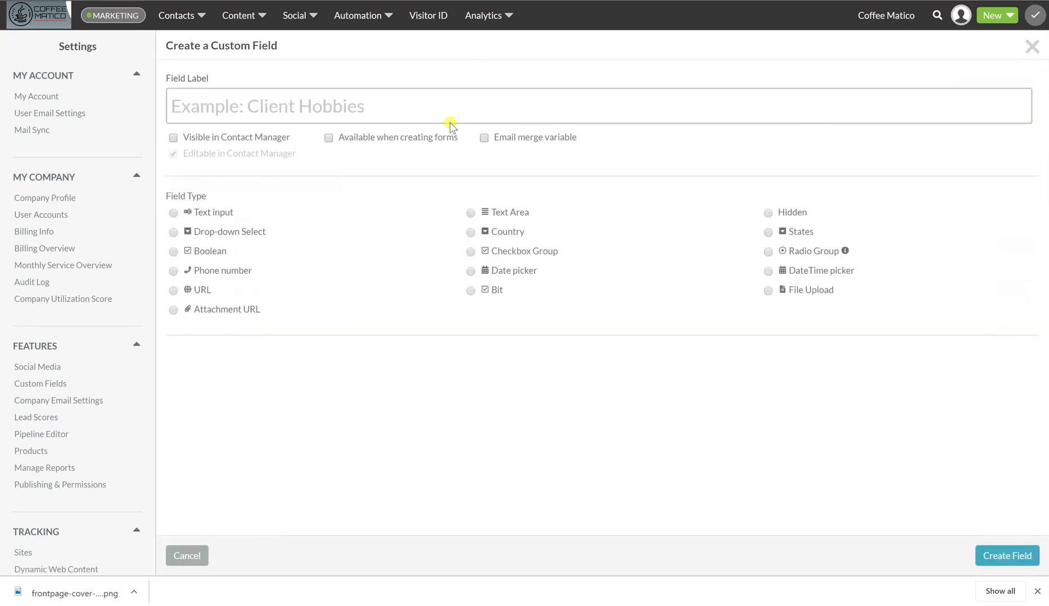
Step: Label it 'What is the serial number of your product?', show in forms and contact manager, text input
{"action": "left_click", "coordinate": [191, 106]}
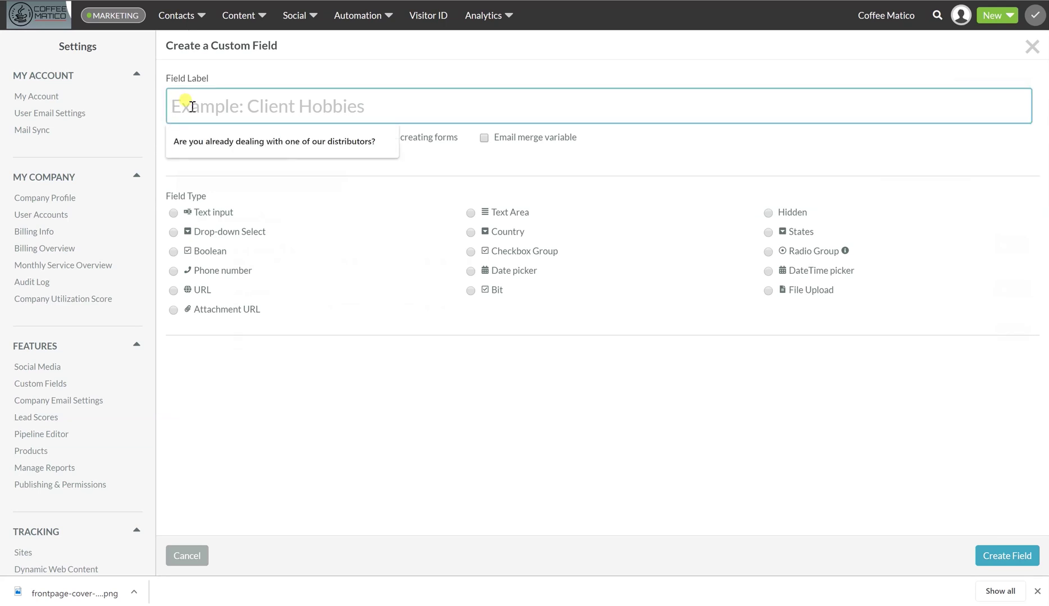
{"action": "type", "text": "Se"}
{"action": "key", "text": "BackSpace"}
{"action": "key", "text": "BackSpace"}
{"action": "type", "text": "What"}
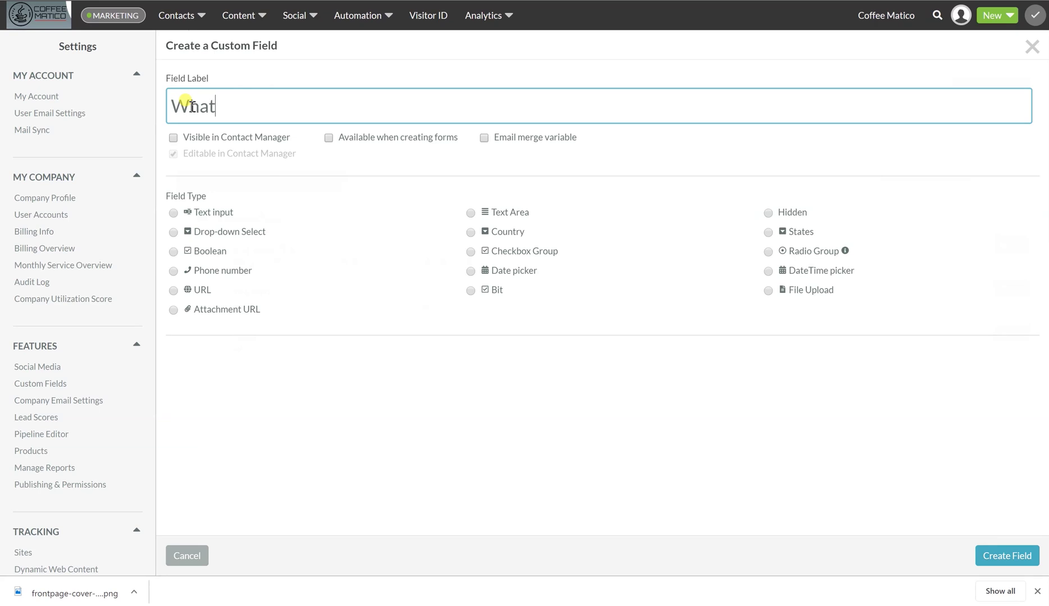
{"action": "type", "text": " is the serial number of your product?"}
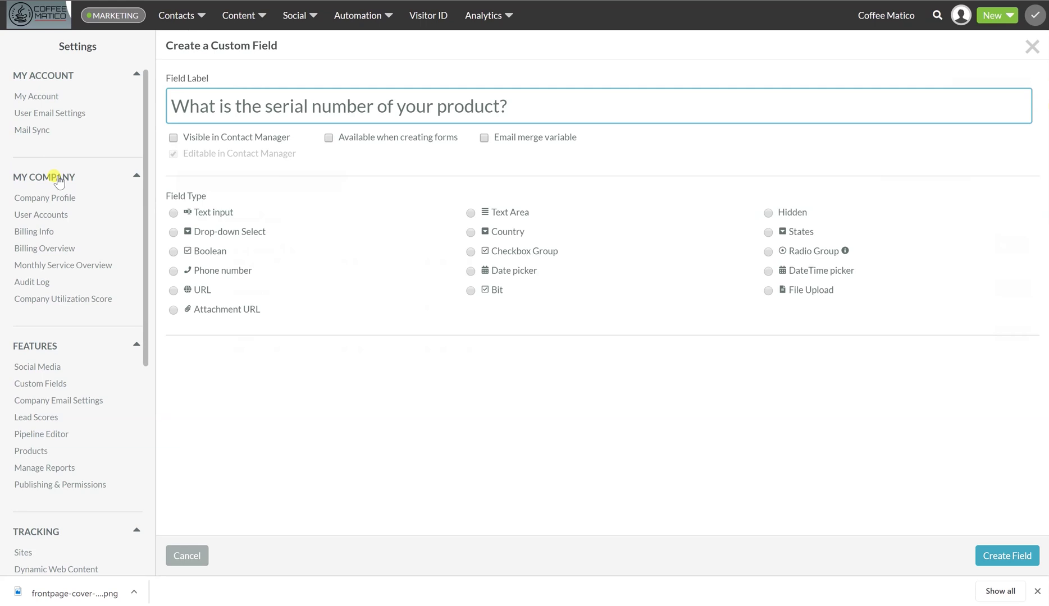
{"action": "left_click", "coordinate": [329, 139]}
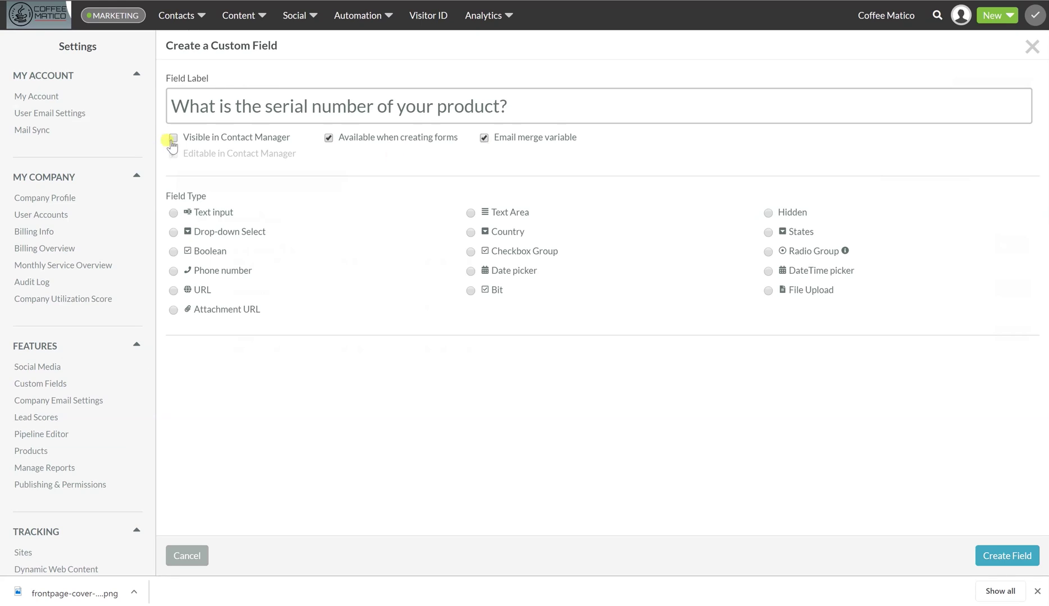
{"action": "left_click", "coordinate": [173, 140]}
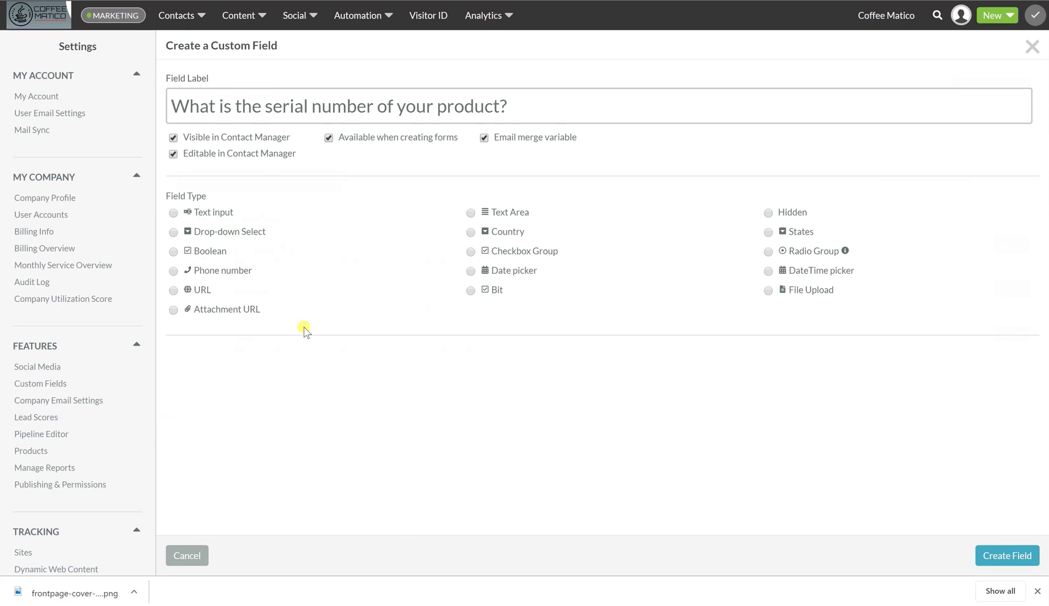
{"action": "left_click", "coordinate": [172, 213]}
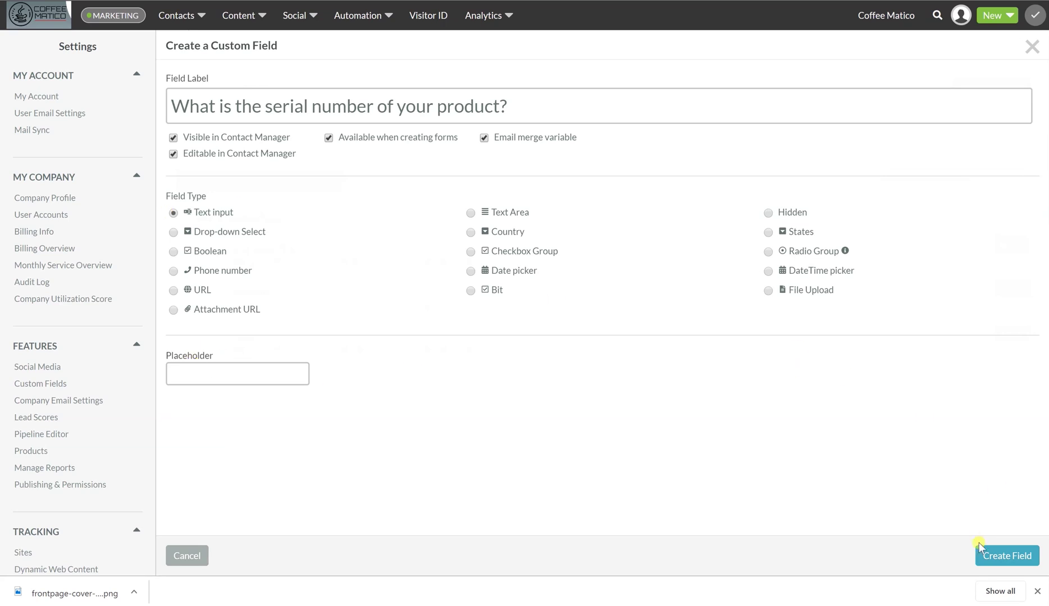
Step: Create the serial-number field, then switch it to Drop-down Select for a picklist
{"action": "left_click", "coordinate": [996, 557]}
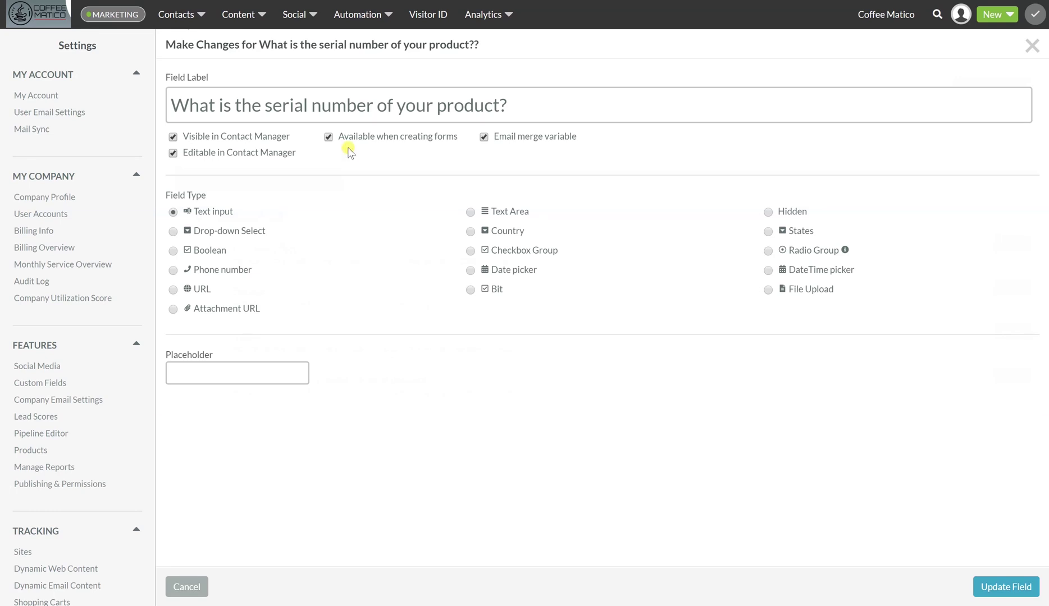
{"action": "left_click", "coordinate": [216, 231]}
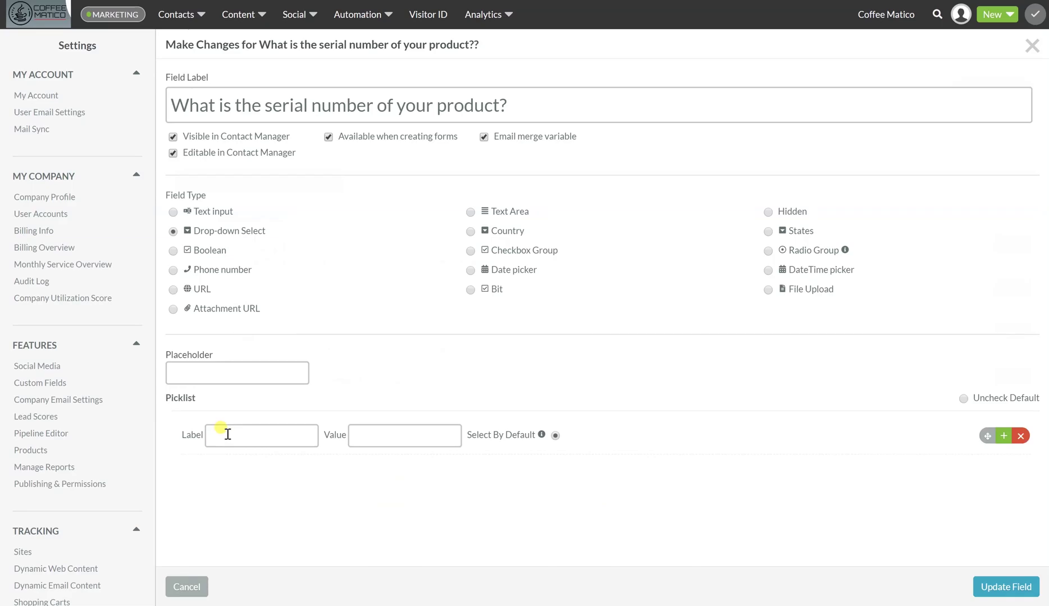
{"action": "left_click", "coordinate": [227, 434]}
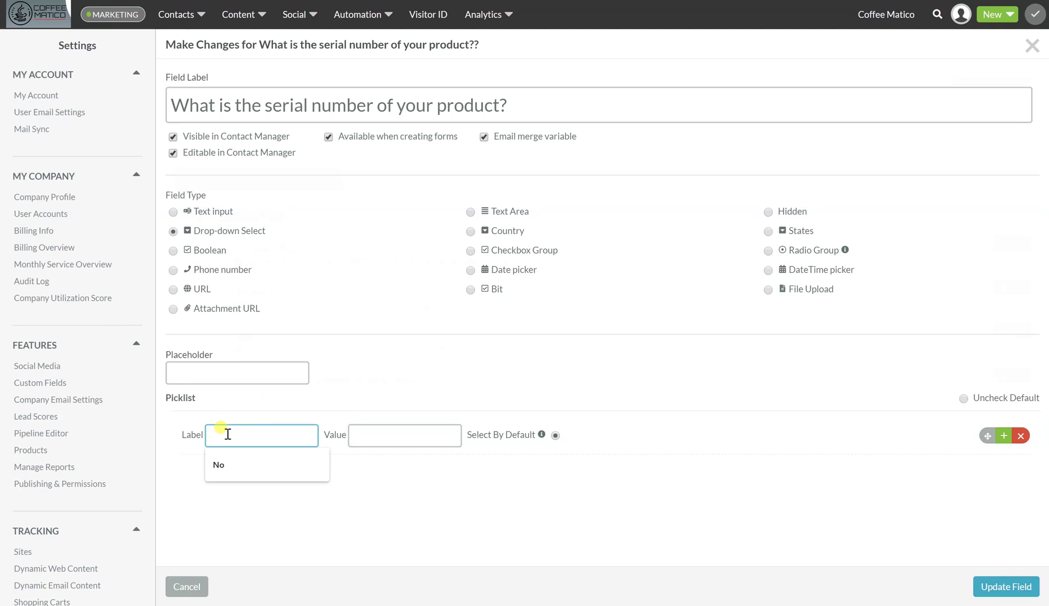
Step: Enter picklist choices 12, 34567 and 3, adding rows for each value
{"action": "type", "text": "123456"}
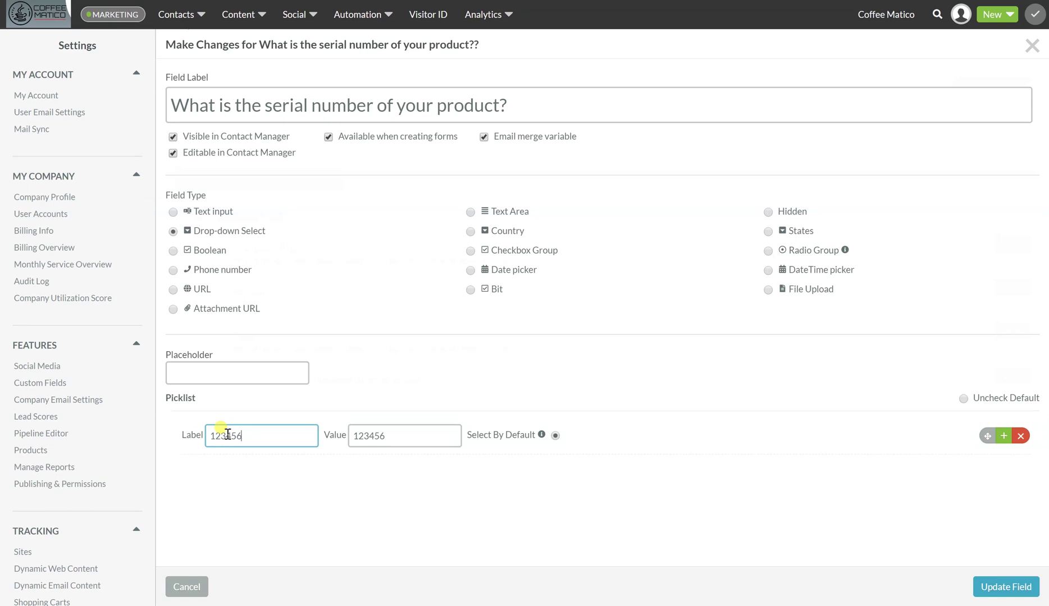
{"action": "left_click", "coordinate": [999, 438]}
{"action": "left_click", "coordinate": [273, 472]}
{"action": "type", "text": "34567"}
{"action": "left_click", "coordinate": [1003, 474]}
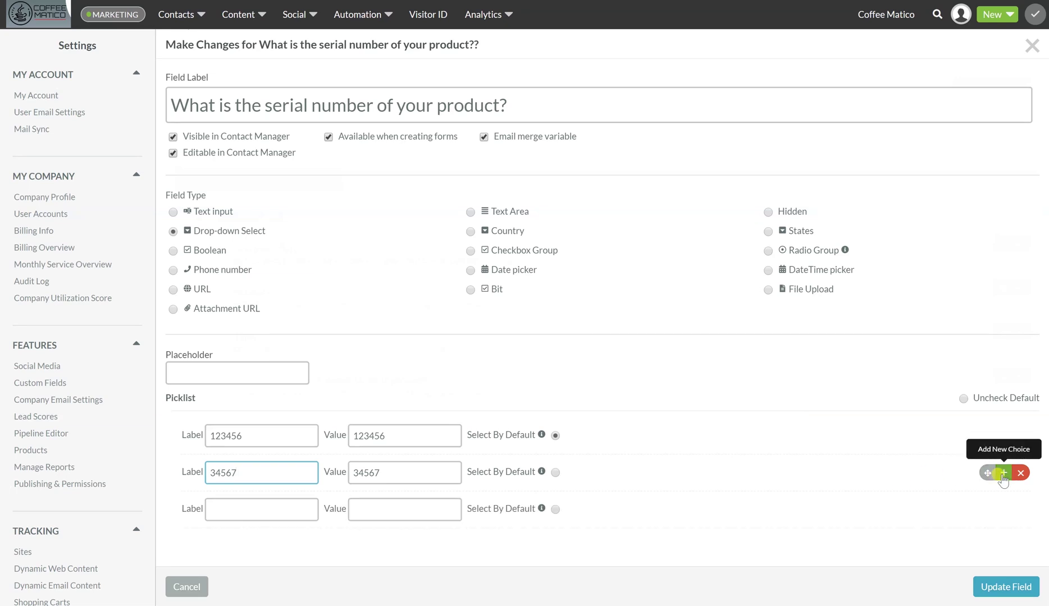
{"action": "left_click", "coordinate": [291, 510]}
{"action": "type", "text": "3333333"}
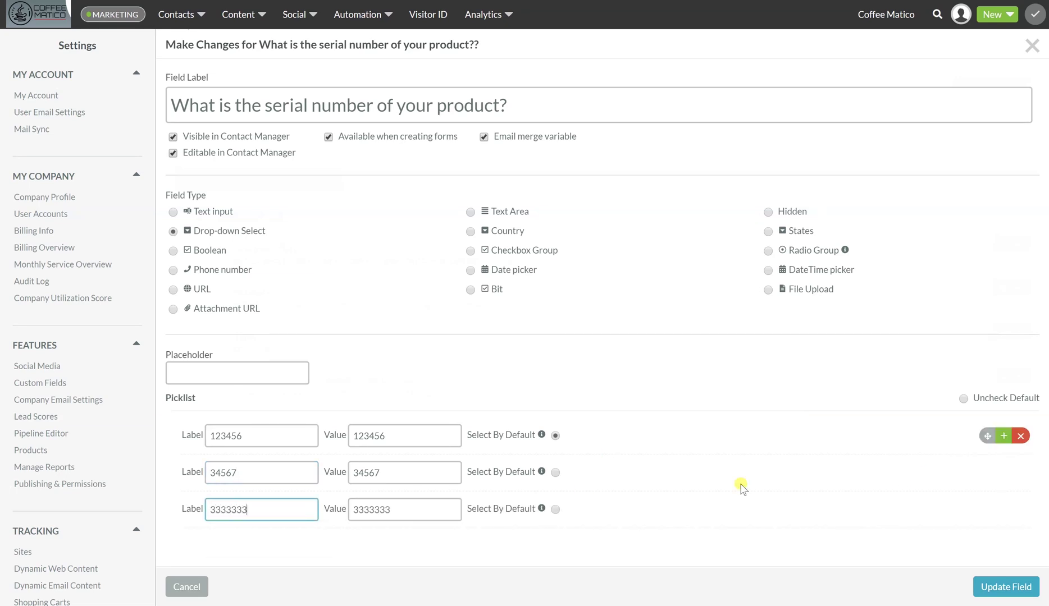
{"action": "left_click", "coordinate": [1003, 511]}
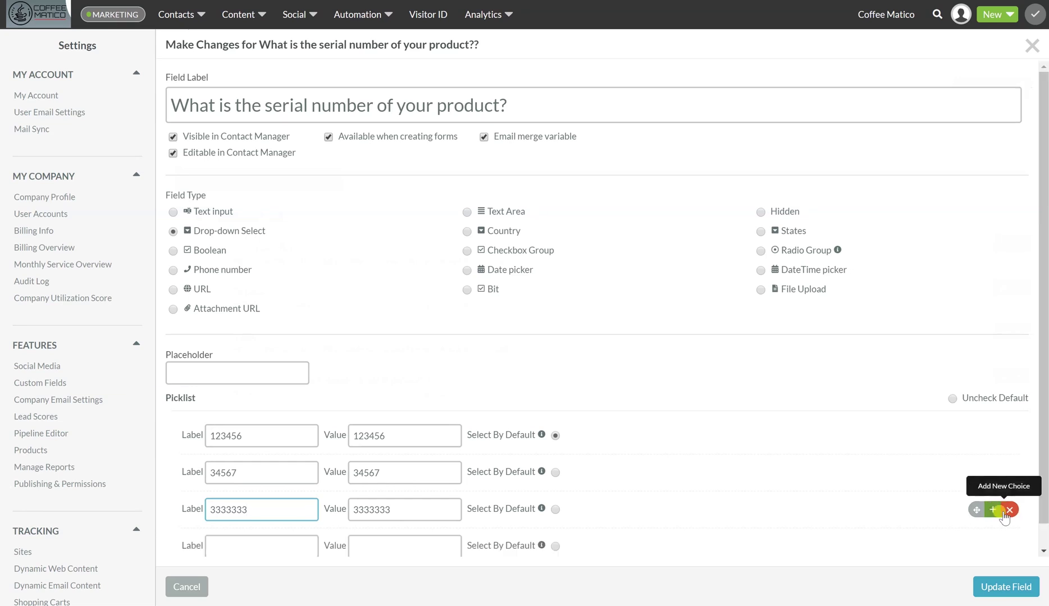
{"action": "scroll", "coordinate": [725, 486], "scroll_direction": "down", "scroll_amount": 1}
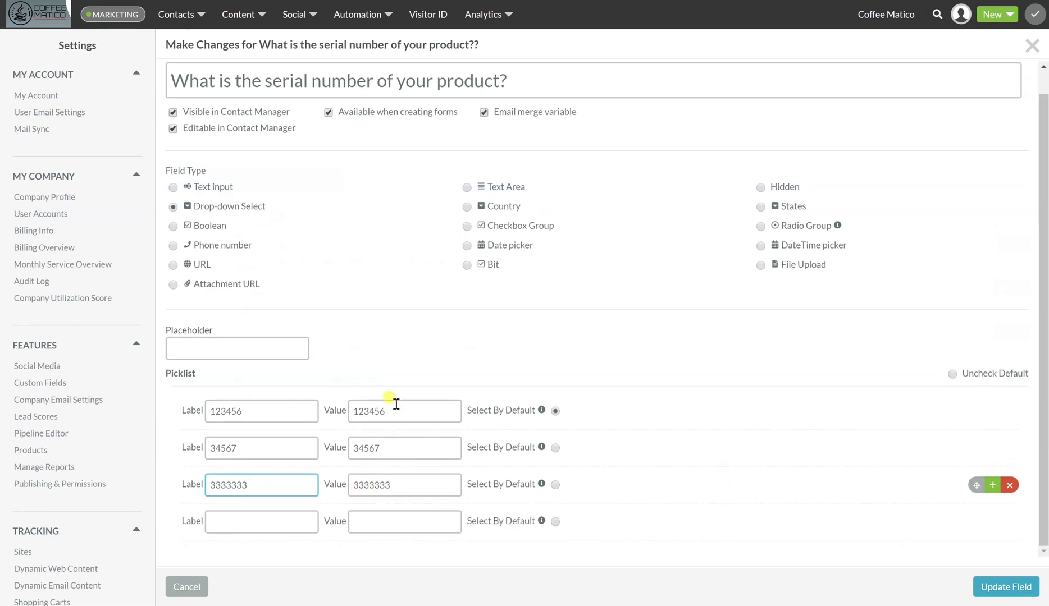
{"action": "left_click_drag", "start_coordinate": [396, 411], "coordinate": [345, 415]}
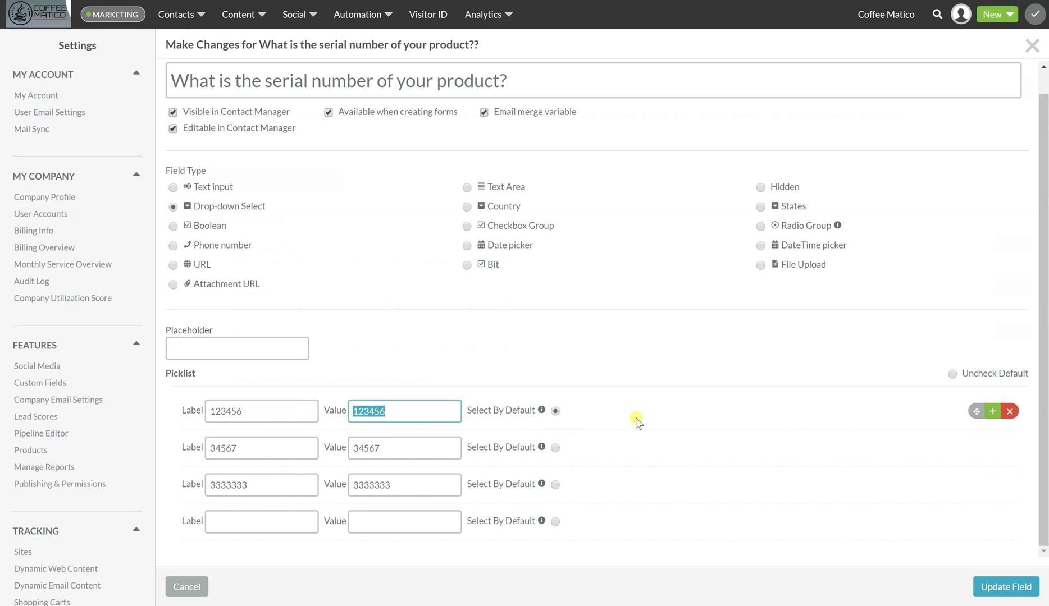
{"action": "key", "text": "Right"}
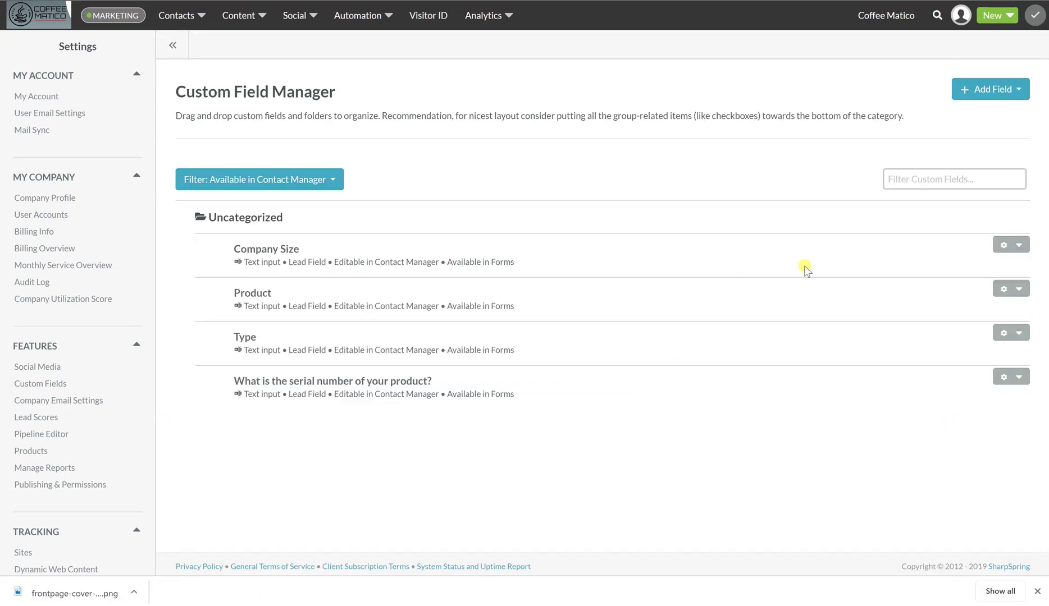
Step: Open the Product Registration form from Content > Forms for editing
{"action": "left_click", "coordinate": [240, 15]}
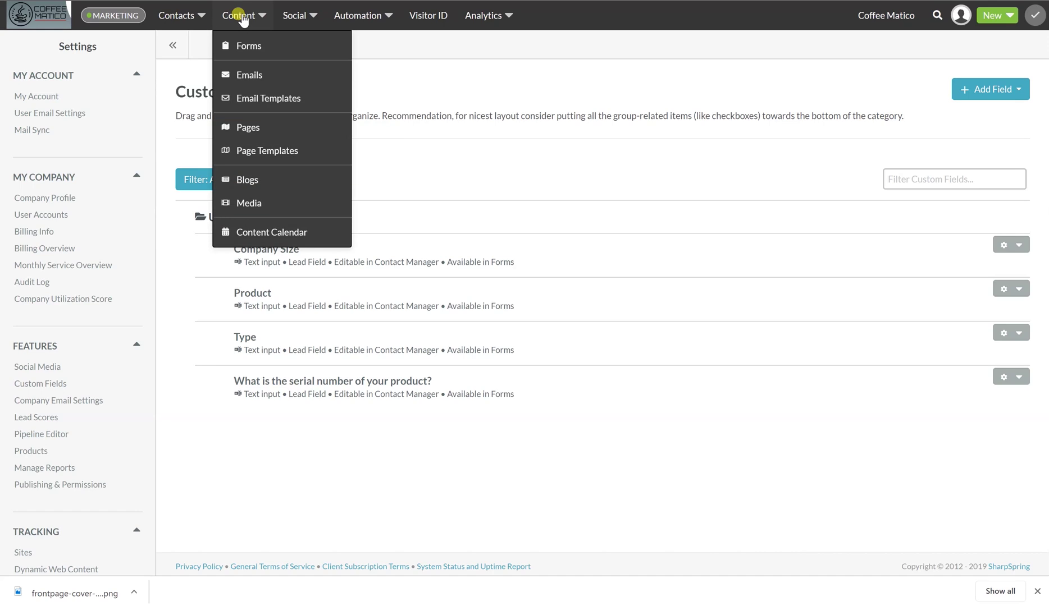
{"action": "left_click", "coordinate": [245, 50]}
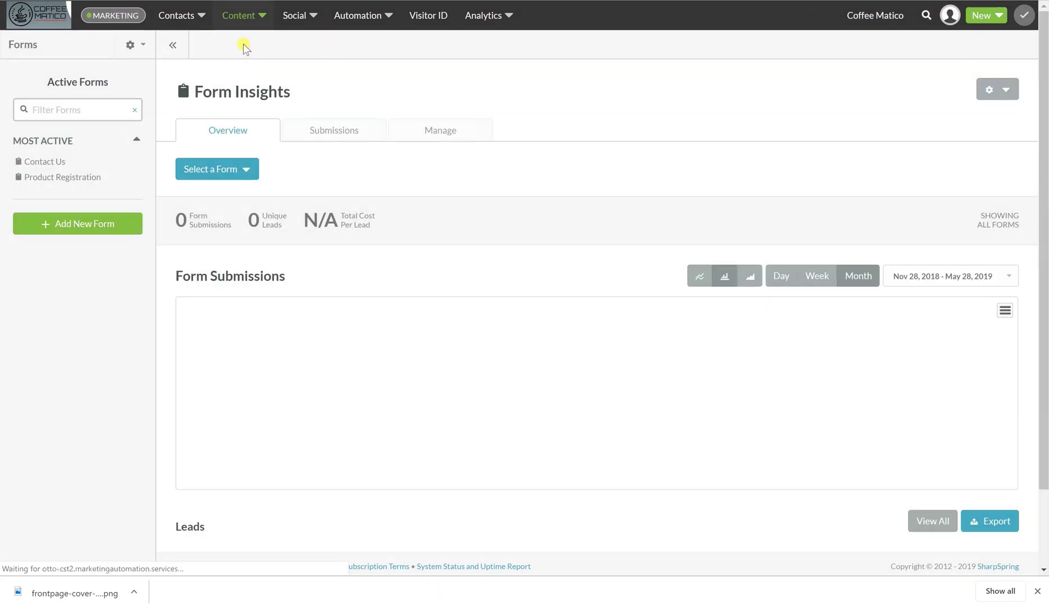
{"action": "left_click", "coordinate": [56, 178]}
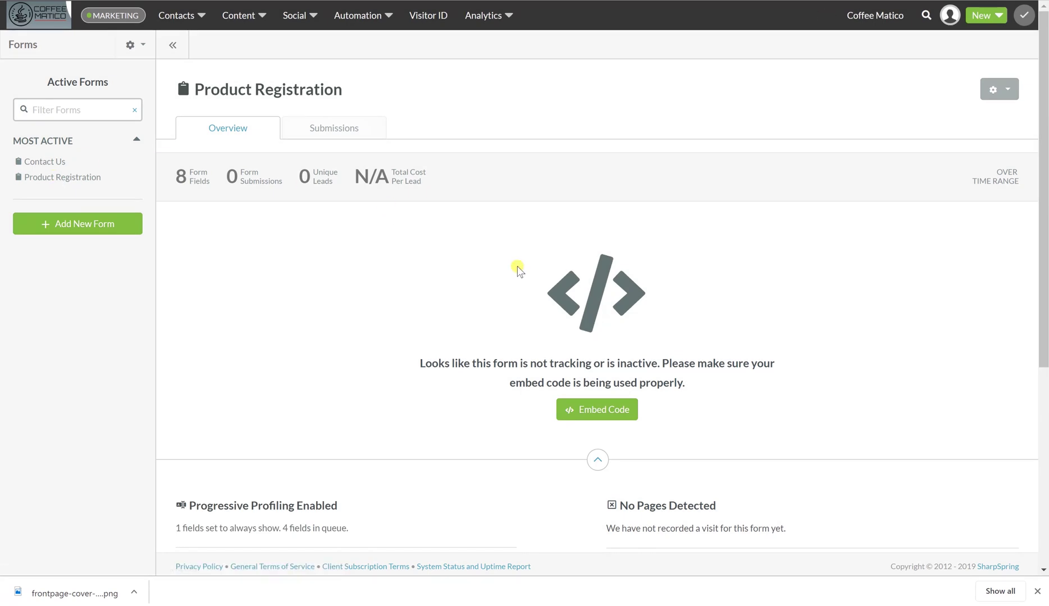
{"action": "scroll", "coordinate": [515, 266], "scroll_direction": "down", "scroll_amount": 2}
{"action": "scroll", "coordinate": [516, 268], "scroll_direction": "down", "scroll_amount": 3}
{"action": "left_click", "coordinate": [505, 334]}
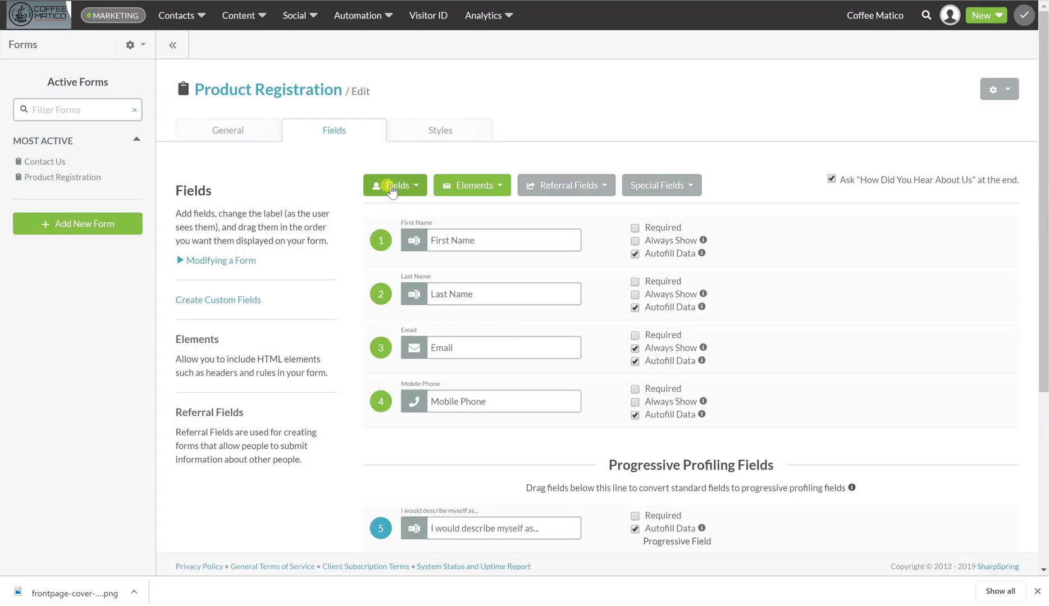
Step: Add the serial-number custom field to the form as field 5
{"action": "left_click", "coordinate": [391, 190]}
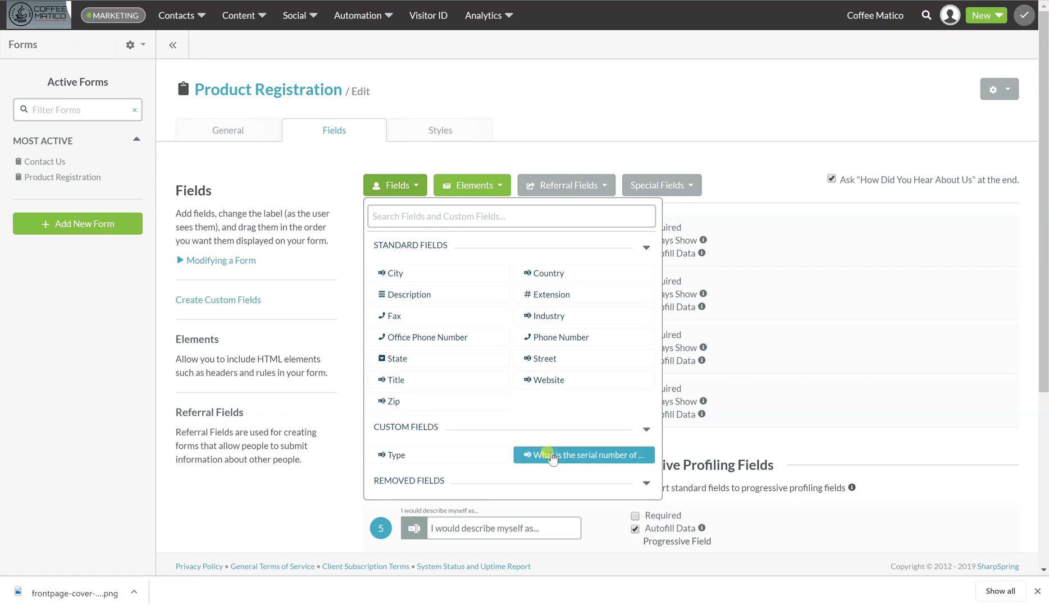
{"action": "left_click", "coordinate": [577, 456]}
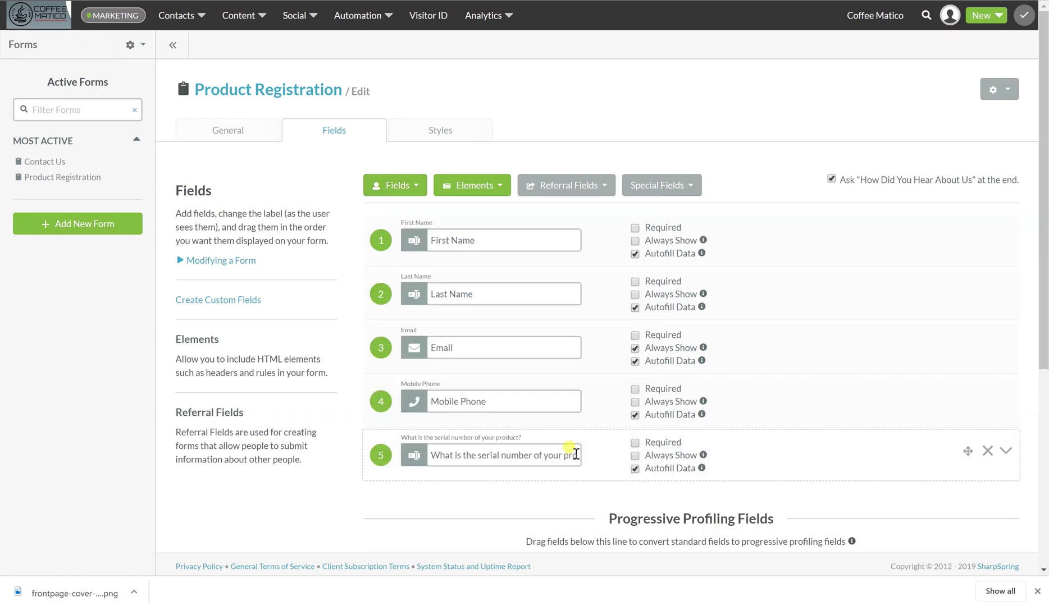
{"action": "scroll", "coordinate": [577, 454], "scroll_direction": "down", "scroll_amount": 2}
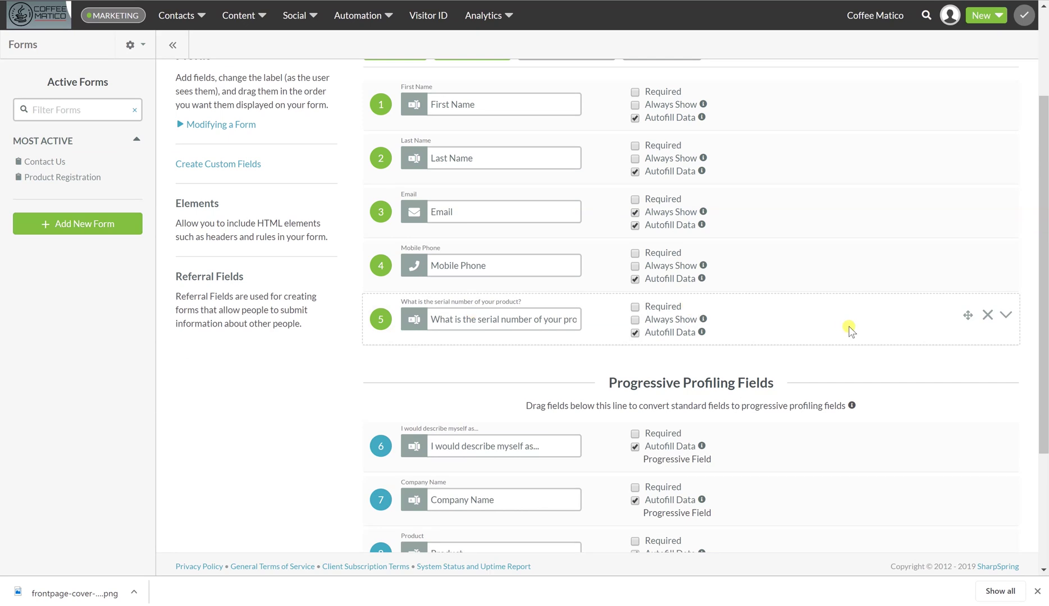
{"action": "scroll", "coordinate": [849, 331], "scroll_direction": "down", "scroll_amount": 3}
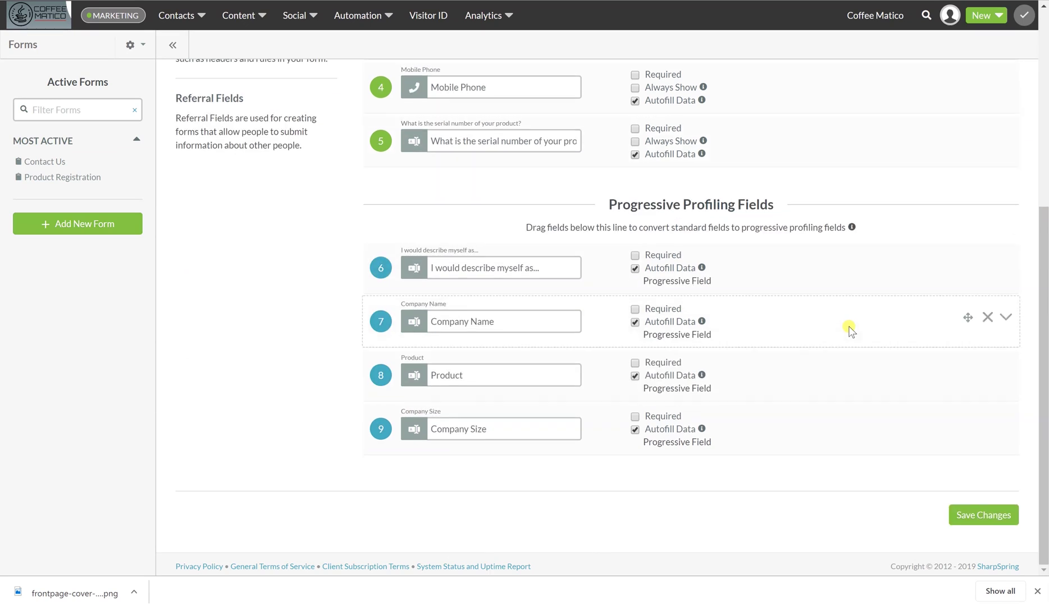
{"action": "scroll", "coordinate": [849, 332], "scroll_direction": "up", "scroll_amount": 5}
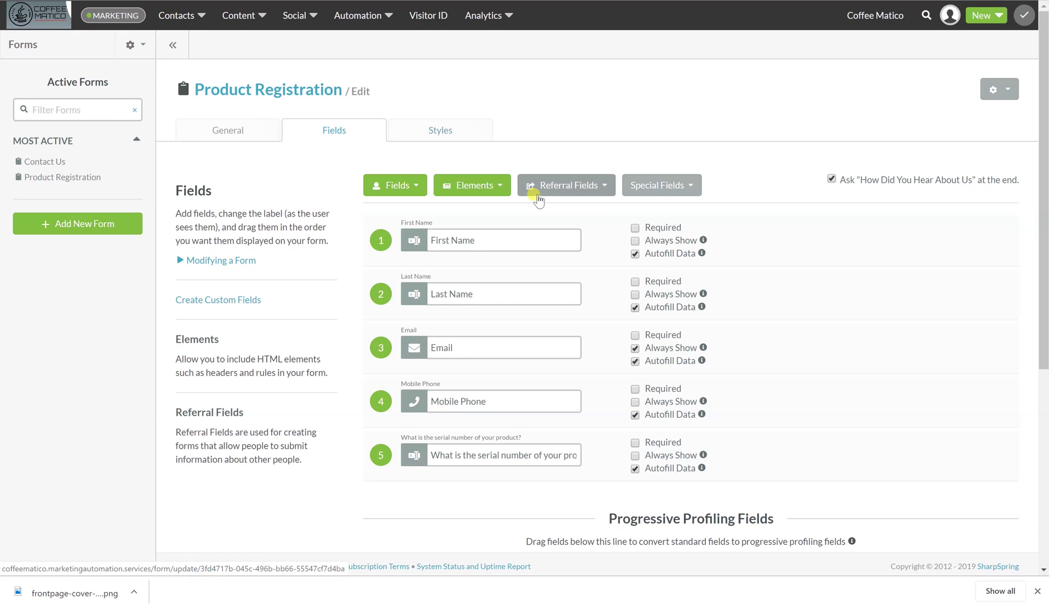
Step: Add a text element above the serial-number field explaining where the serial number is on the machine
{"action": "left_click", "coordinate": [480, 187]}
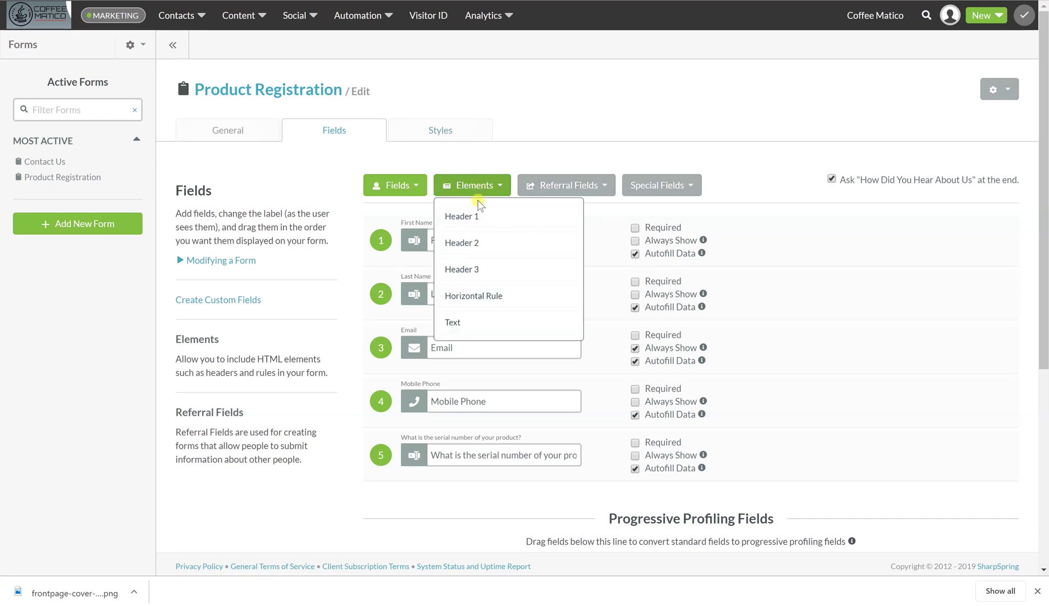
{"action": "left_click", "coordinate": [470, 217]}
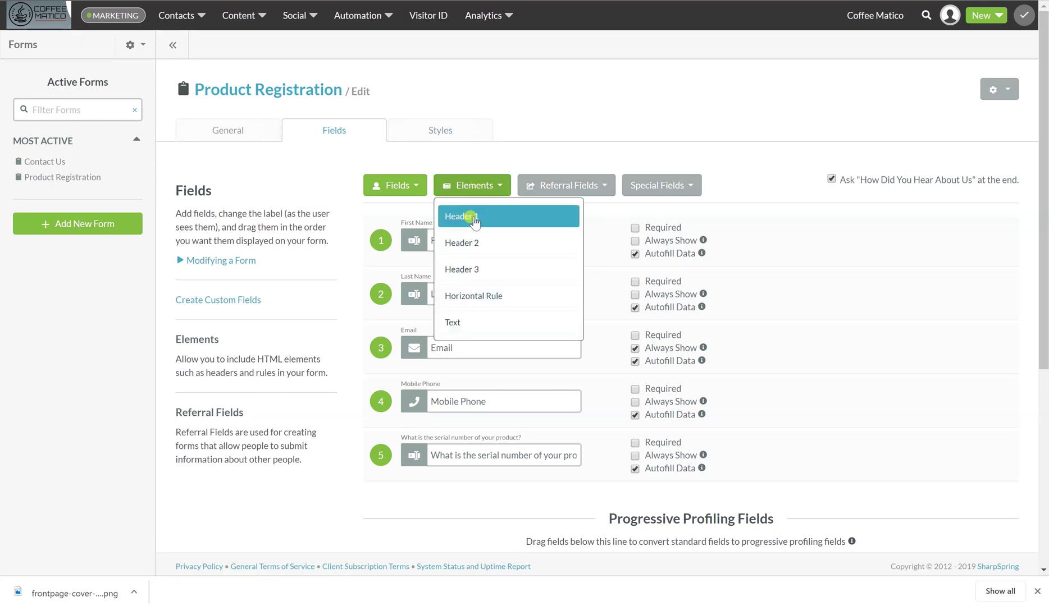
{"action": "left_click", "coordinate": [457, 323]}
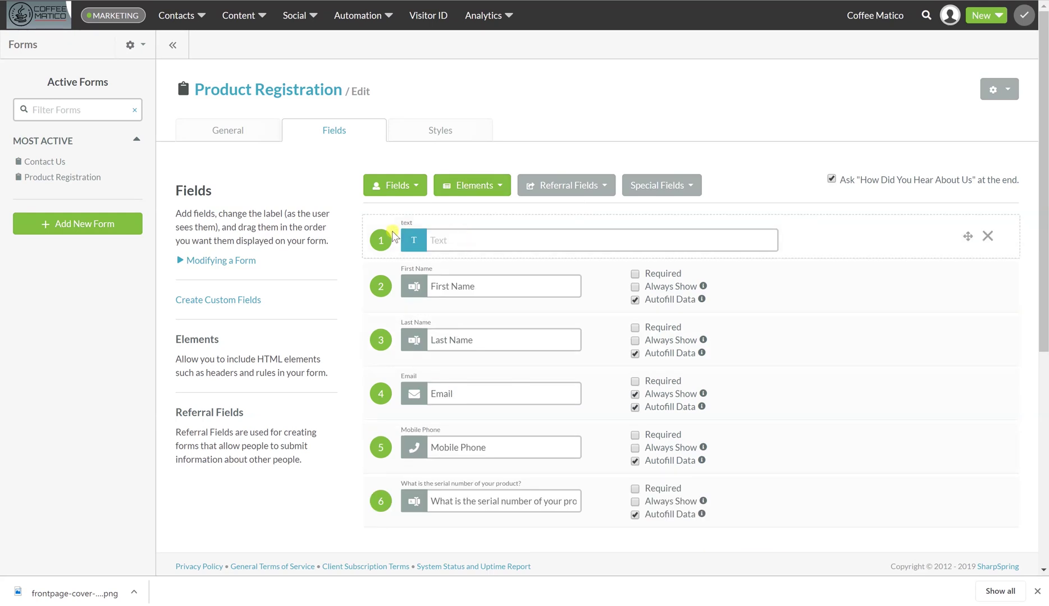
{"action": "left_click_drag", "start_coordinate": [383, 240], "coordinate": [363, 445]}
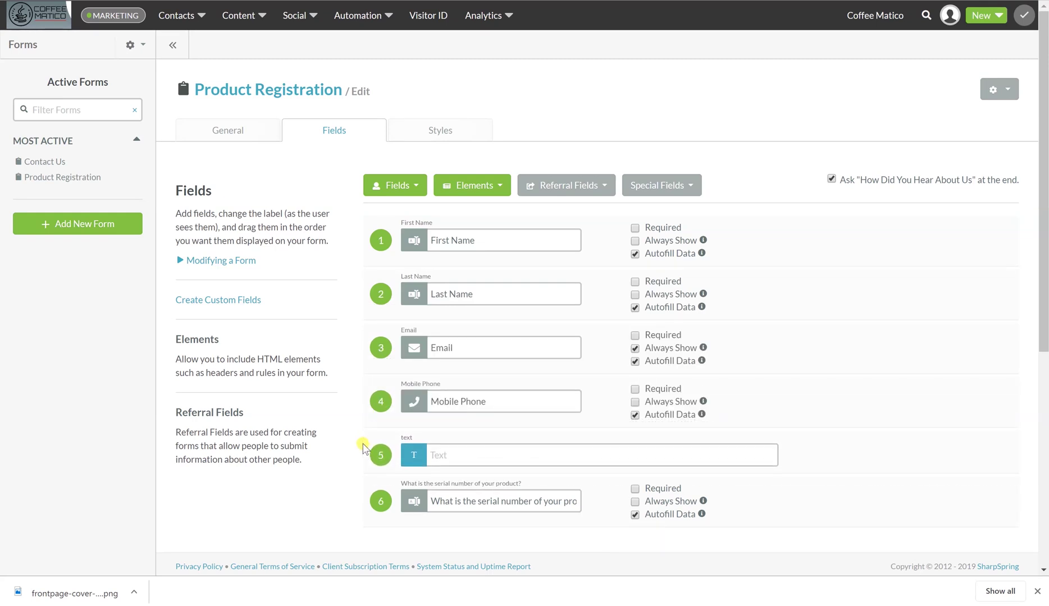
{"action": "left_click", "coordinate": [494, 452]}
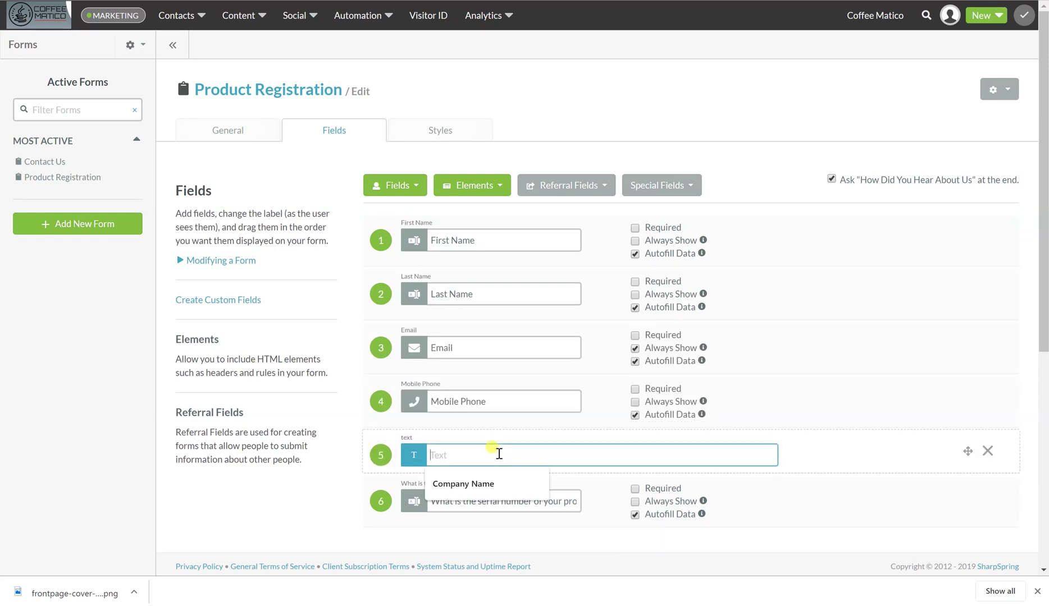
{"action": "type", "text": "Your serial number can be foun"}
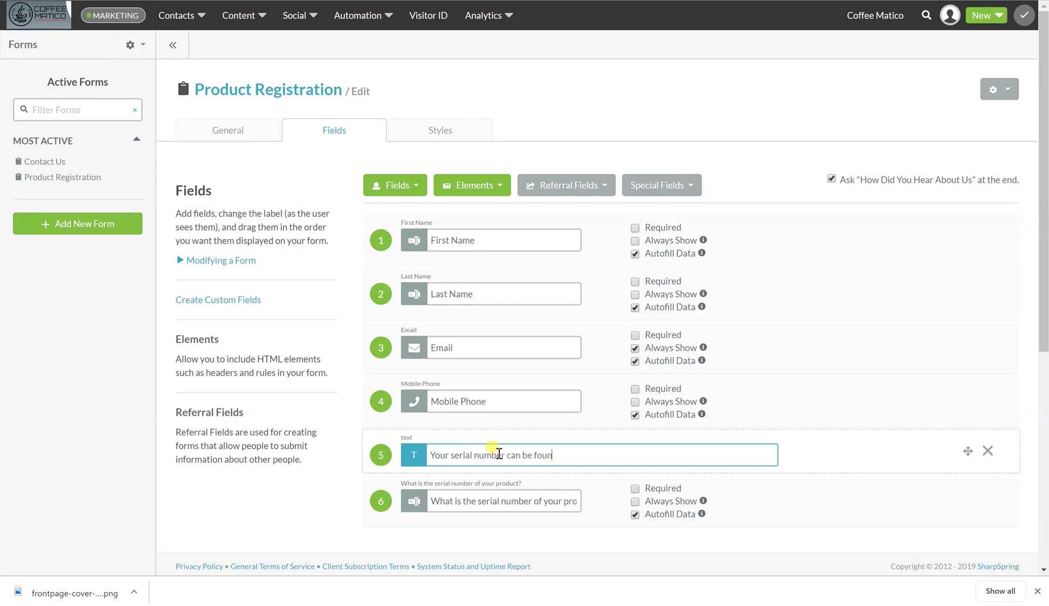
{"action": "type", "text": "d on your invoice, and on the ba"}
{"action": "type", "text": "ck of your machine."}
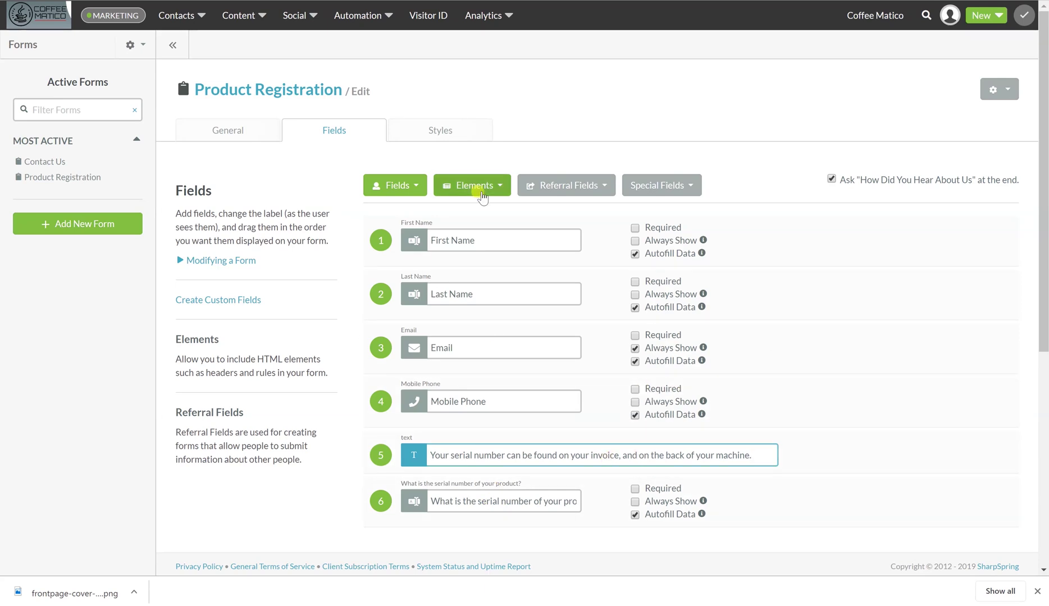
Step: Add a Header 1 at the top reading 'Thank you, we appreciate your business!'
{"action": "left_click", "coordinate": [481, 197]}
{"action": "left_click", "coordinate": [464, 211]}
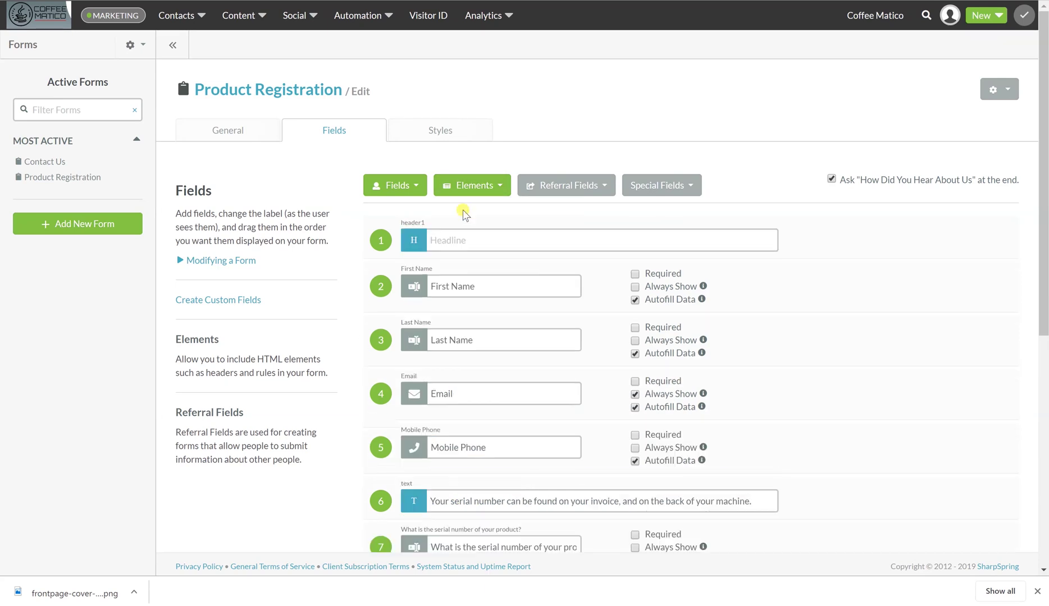
{"action": "left_click", "coordinate": [448, 240]}
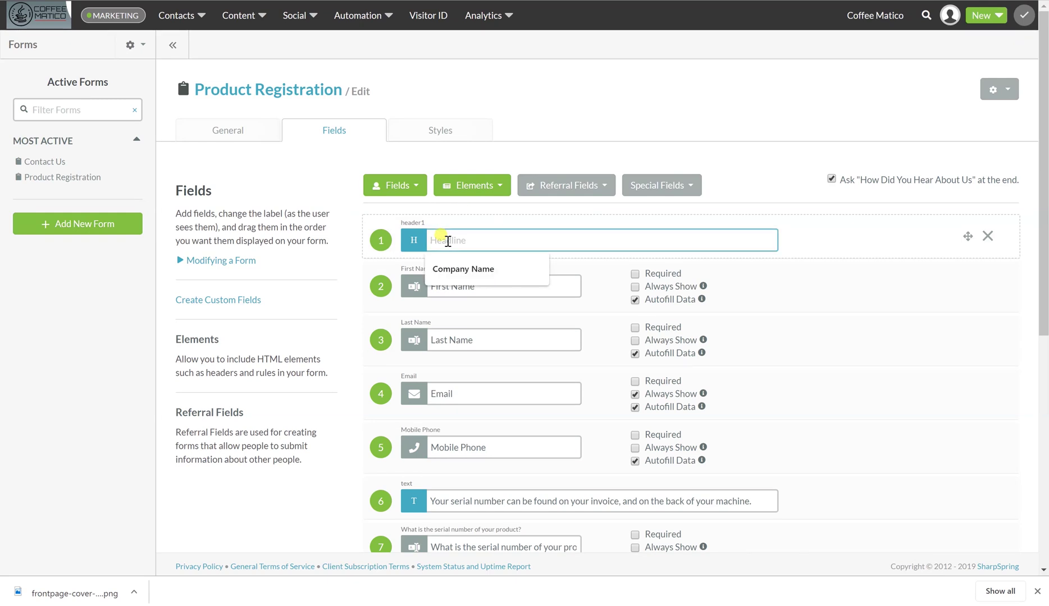
{"action": "type", "text": "Thank you"}
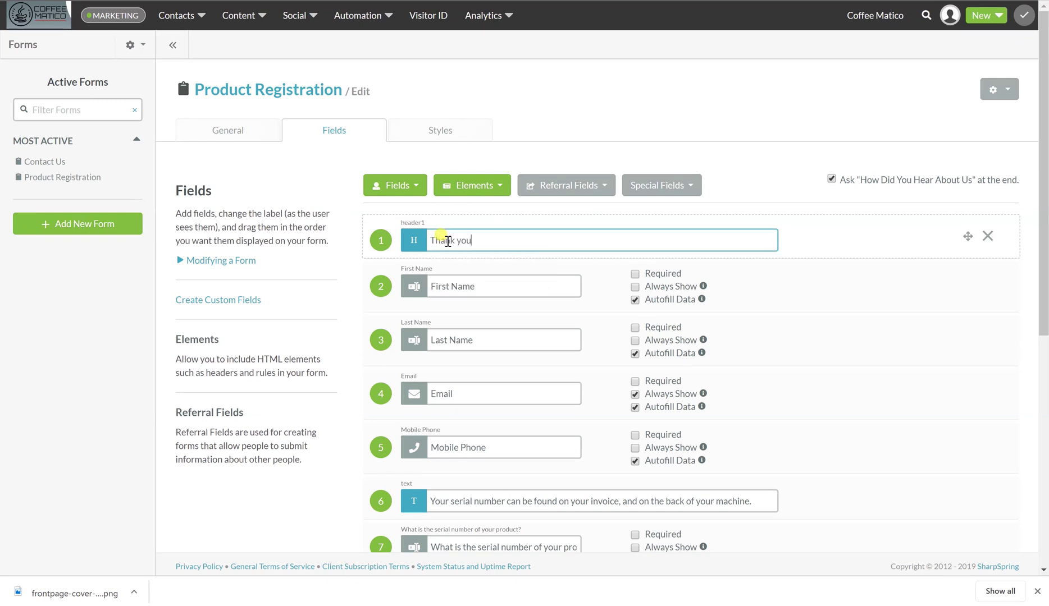
{"action": "type", "text": ", we"}
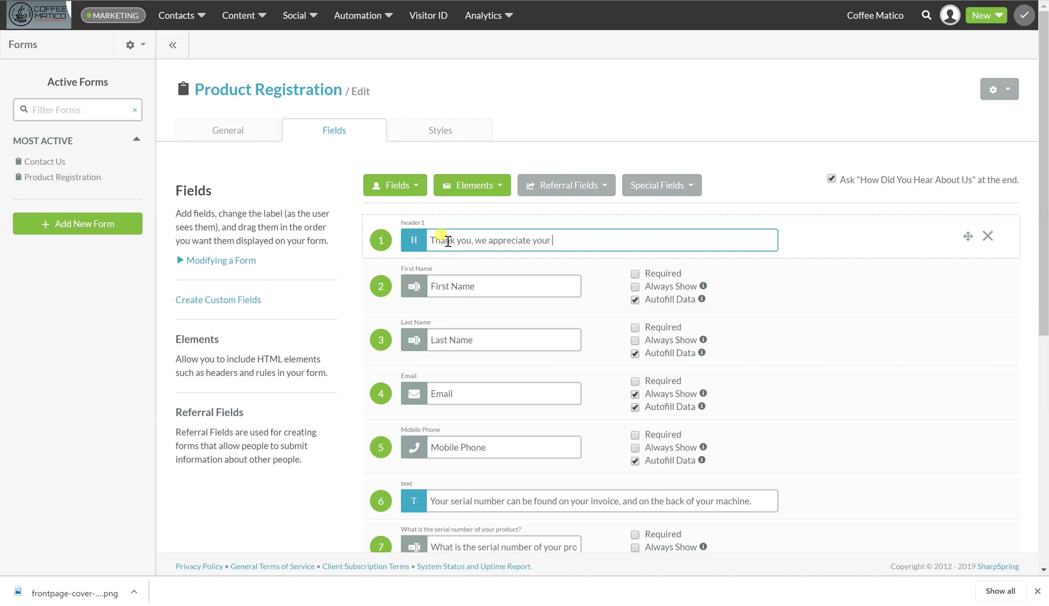
{"action": "type", "text": "appreciate your business!"}
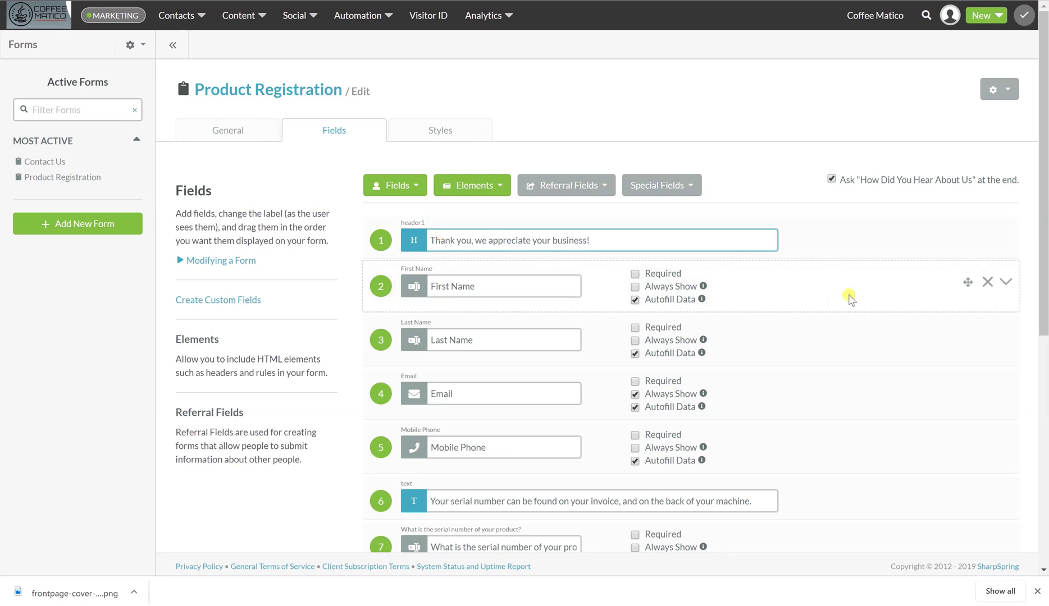
{"action": "scroll", "coordinate": [784, 335], "scroll_direction": "down", "scroll_amount": 4}
{"action": "scroll", "coordinate": [784, 335], "scroll_direction": "down", "scroll_amount": 3}
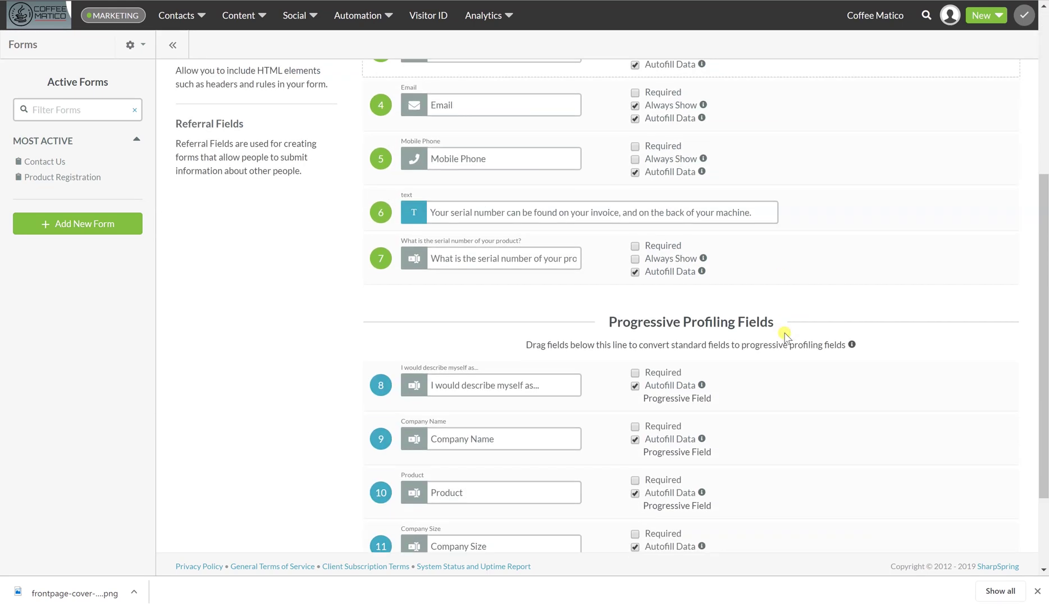
{"action": "scroll", "coordinate": [784, 334], "scroll_direction": "up", "scroll_amount": 7}
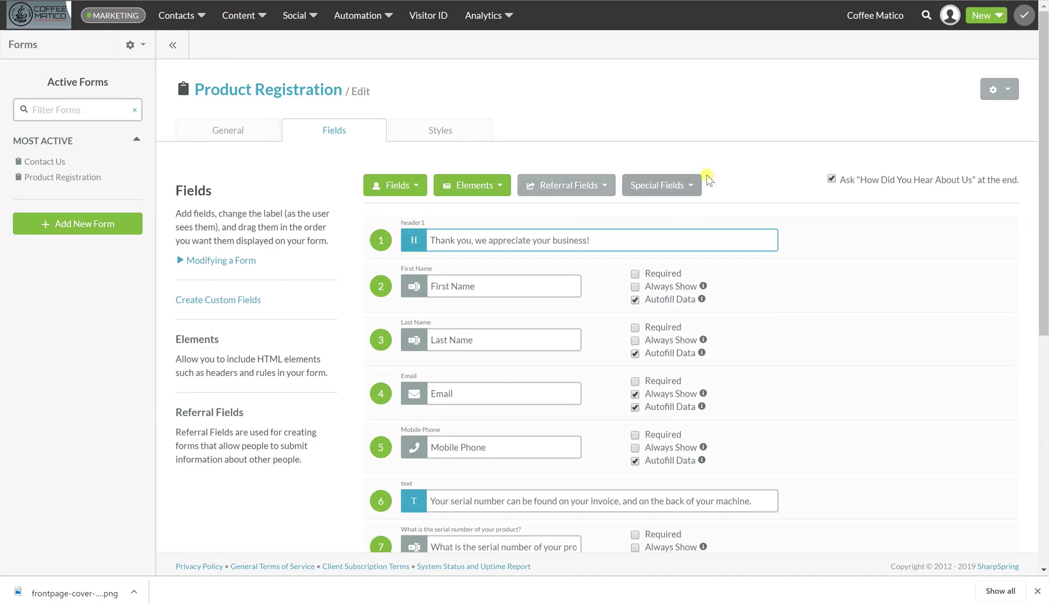
Step: Create a custom submit button in the form styles and colour it dark coffee brown
{"action": "left_click", "coordinate": [433, 131]}
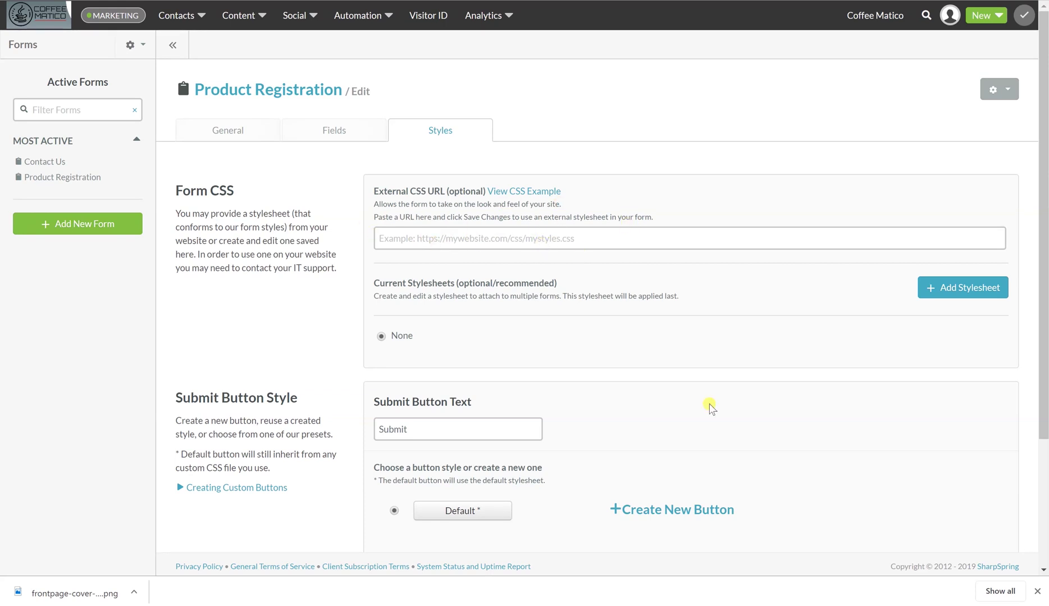
{"action": "scroll", "coordinate": [709, 407], "scroll_direction": "down", "scroll_amount": 3}
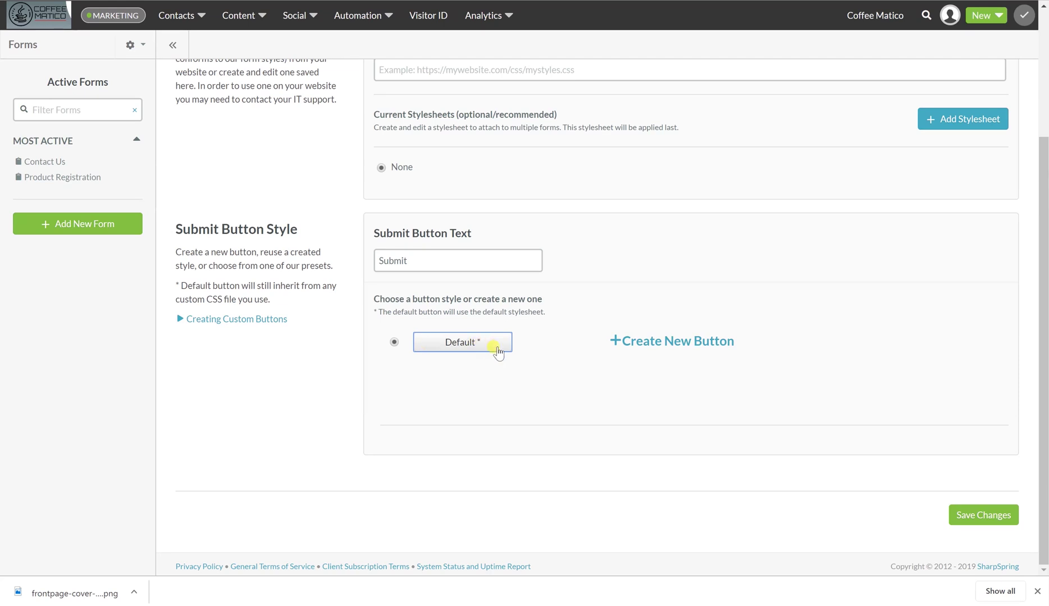
{"action": "left_click", "coordinate": [678, 341]}
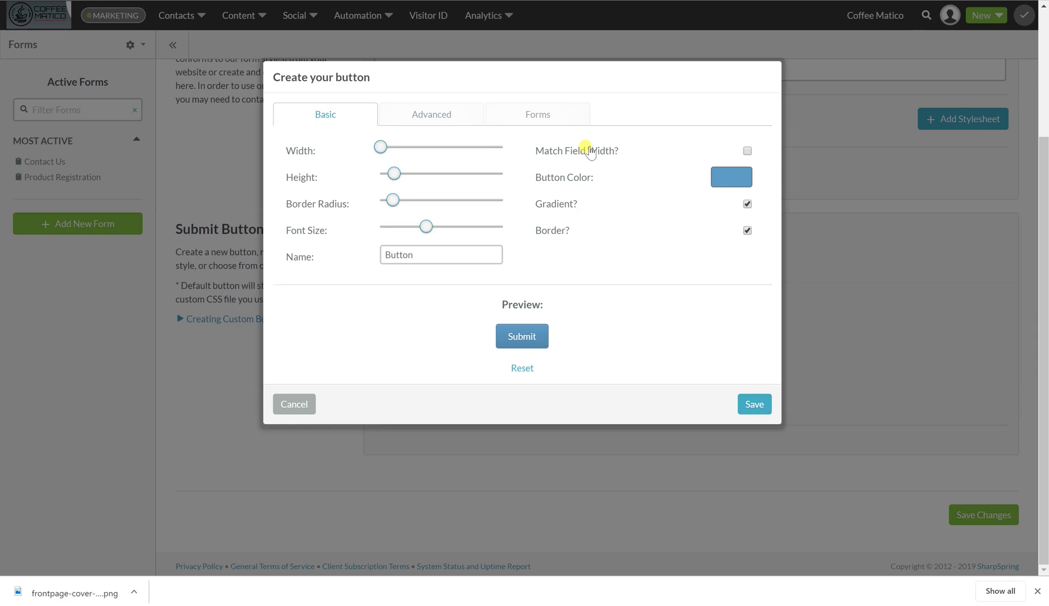
{"action": "left_click", "coordinate": [727, 175]}
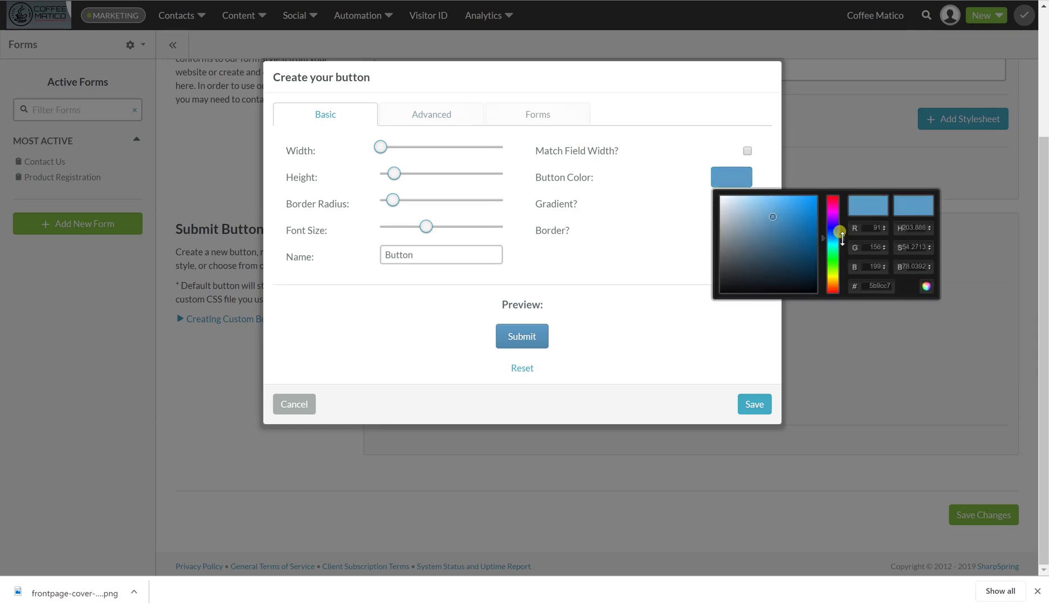
{"action": "left_click_drag", "start_coordinate": [842, 247], "coordinate": [846, 287]}
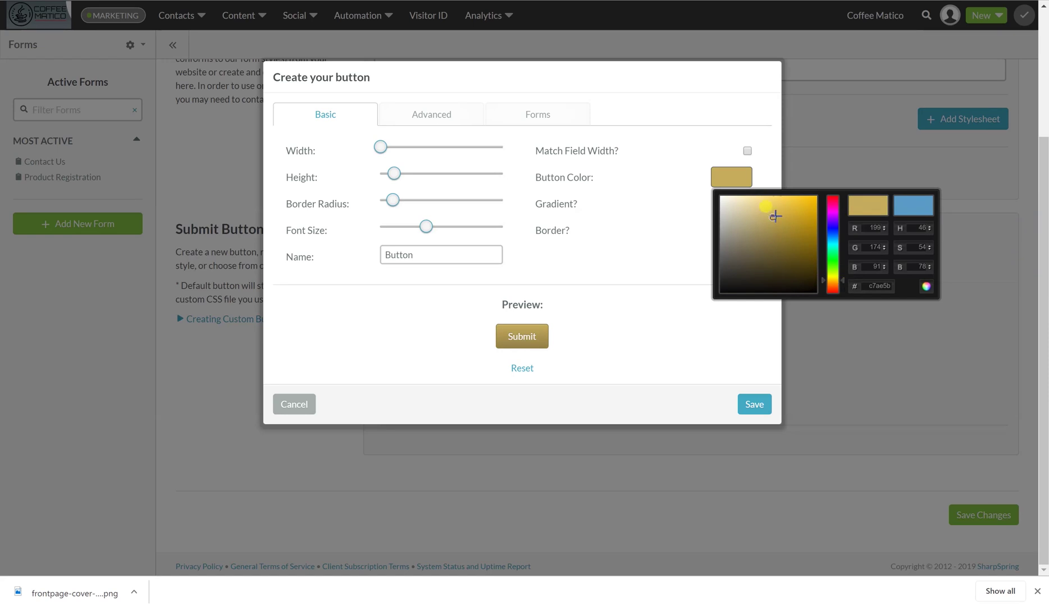
{"action": "mouse_move", "coordinate": [754, 220]}
{"action": "left_mouse_down"}
{"action": "mouse_move", "coordinate": [752, 264]}
{"action": "mouse_move", "coordinate": [761, 257]}
{"action": "left_mouse_up"}
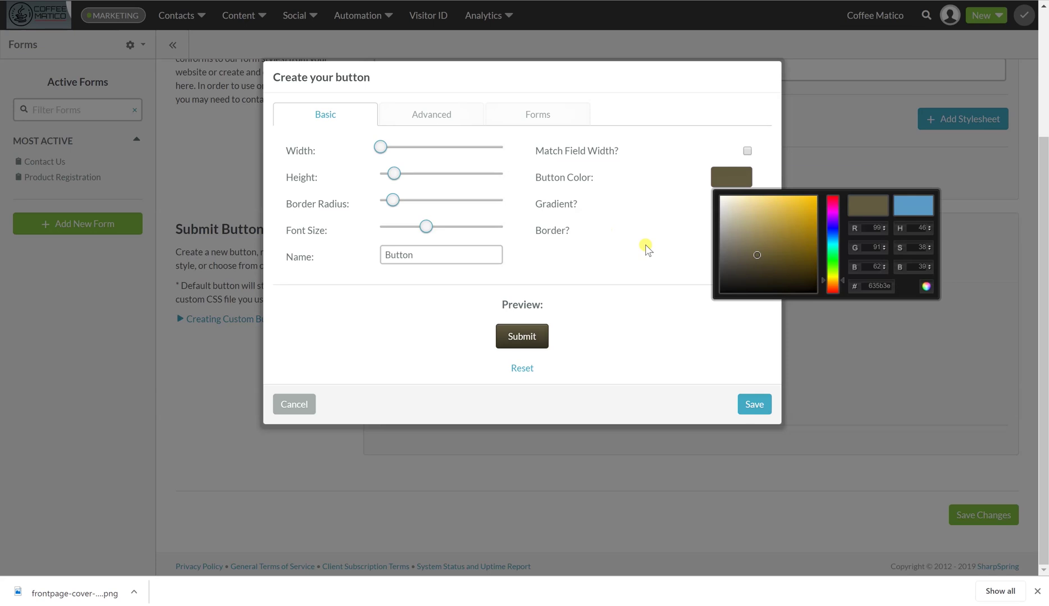
{"action": "left_click", "coordinate": [670, 325]}
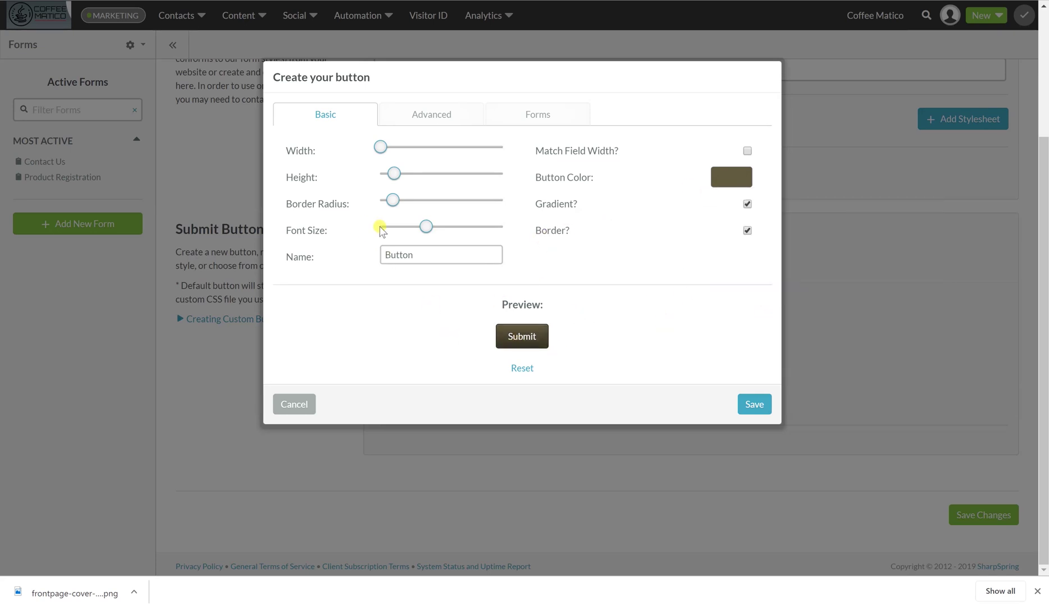
Step: Enlarge the button's text, round its corners, and save the new button style
{"action": "left_click_drag", "start_coordinate": [430, 235], "coordinate": [454, 234]}
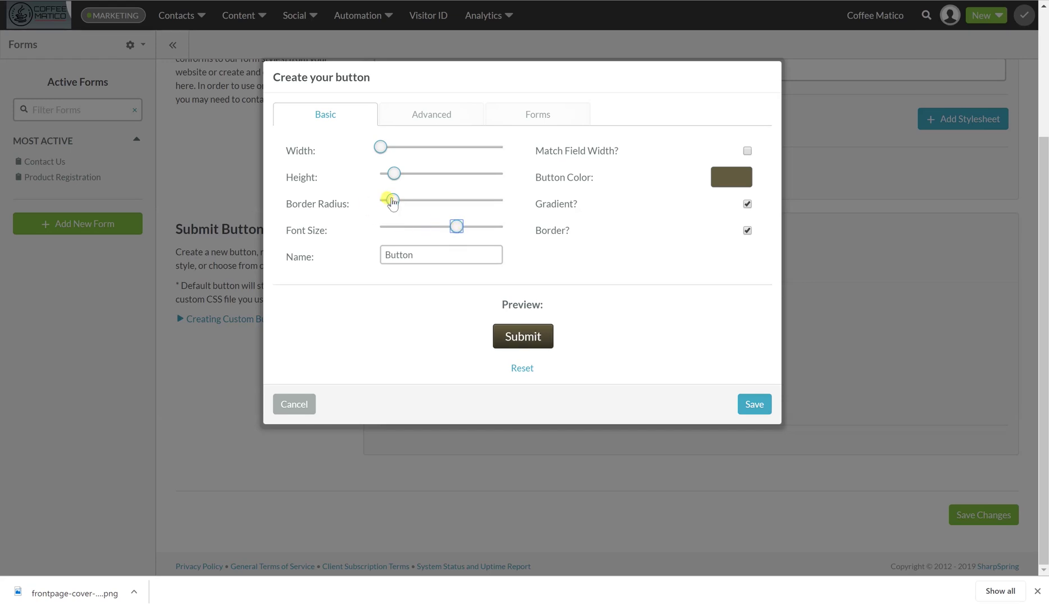
{"action": "left_click_drag", "start_coordinate": [392, 203], "coordinate": [410, 204]}
{"action": "left_click", "coordinate": [438, 118]}
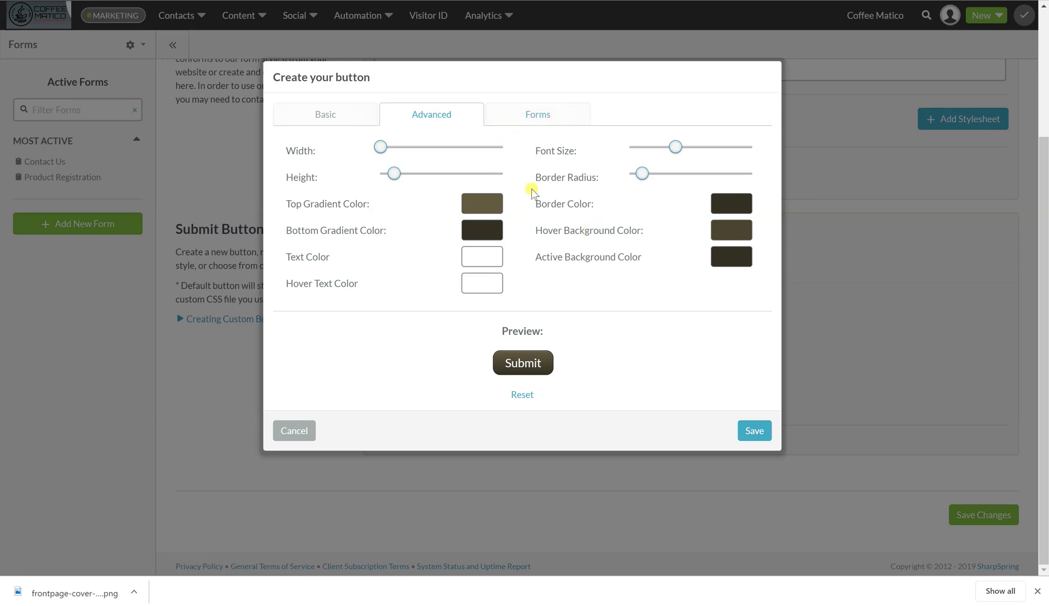
{"action": "left_click", "coordinate": [539, 115]}
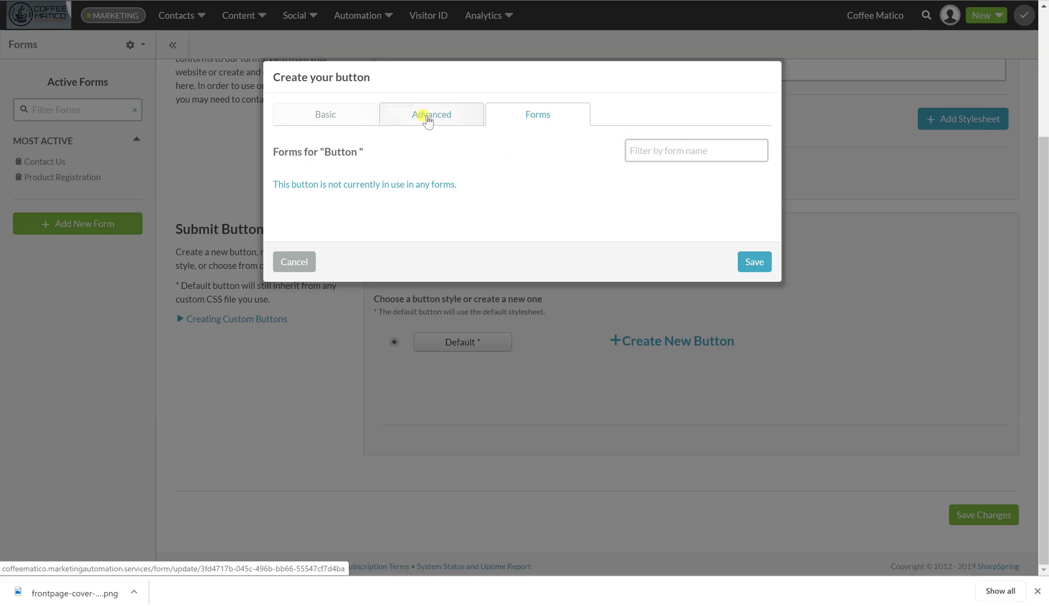
{"action": "left_click", "coordinate": [388, 115]}
{"action": "left_click", "coordinate": [328, 115]}
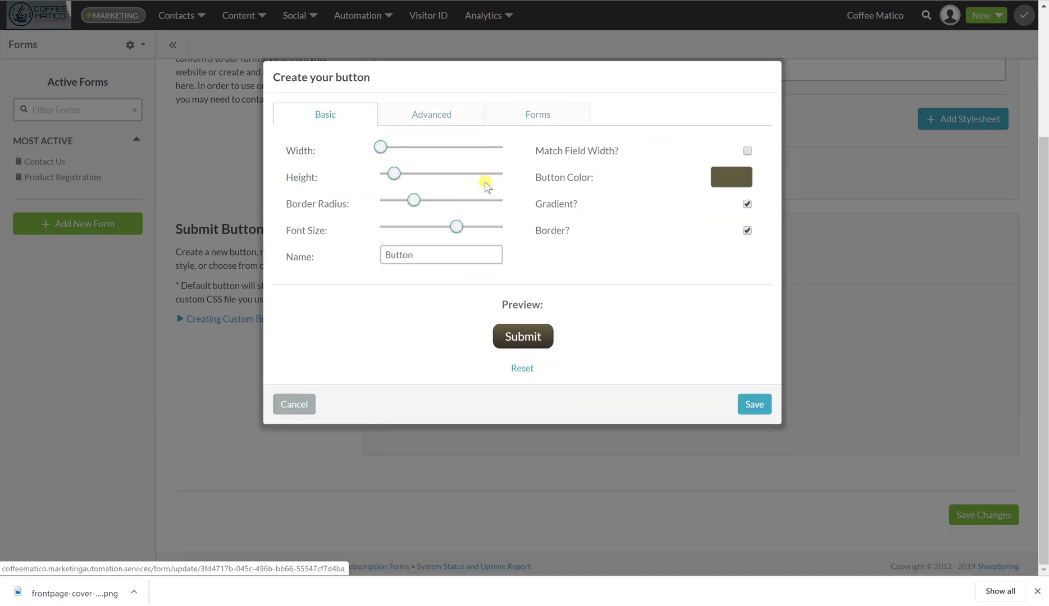
{"action": "left_click", "coordinate": [754, 405]}
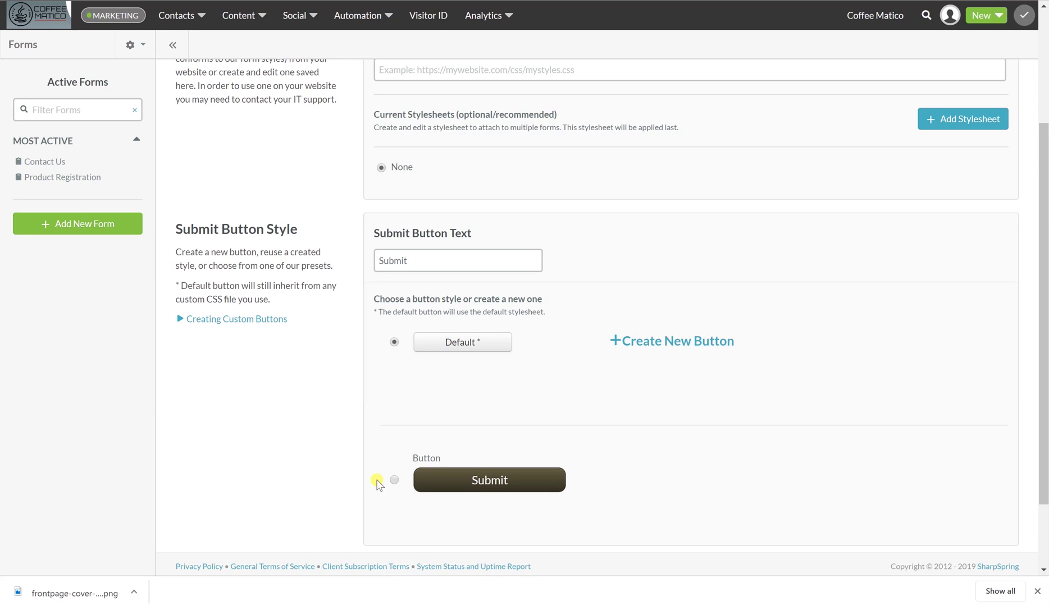
Step: Apply the new Button style to the Product Registration form and save the changes
{"action": "left_click", "coordinate": [394, 480]}
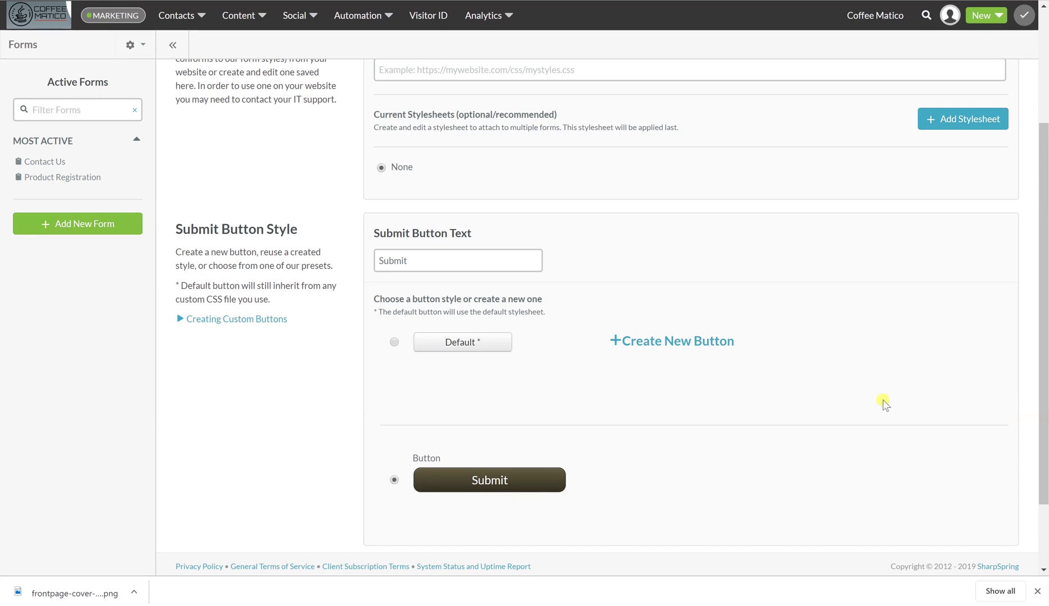
{"action": "scroll", "coordinate": [896, 412], "scroll_direction": "down", "scroll_amount": 2}
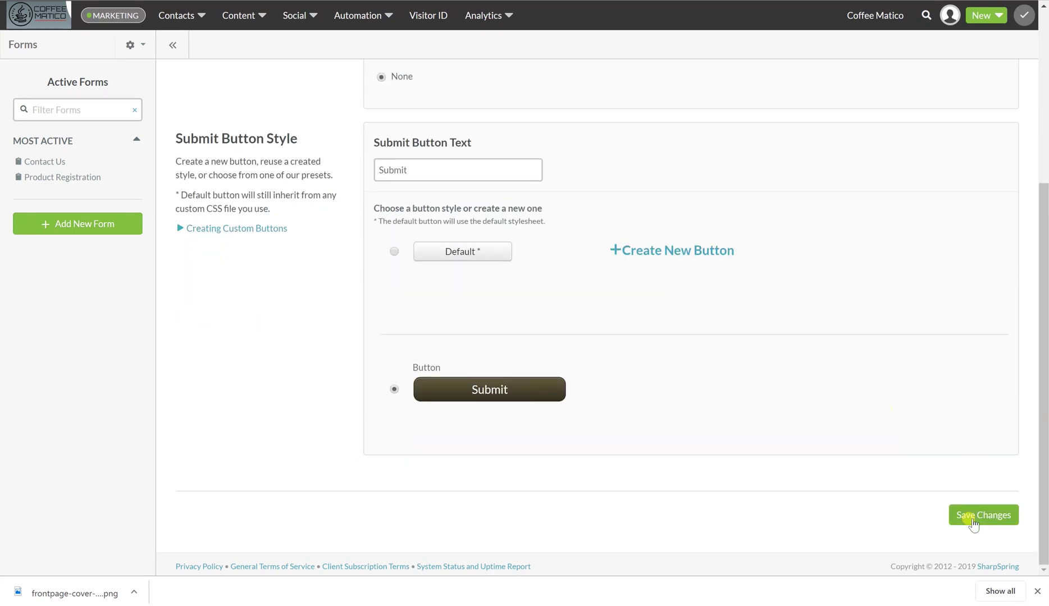
{"action": "left_click", "coordinate": [973, 517]}
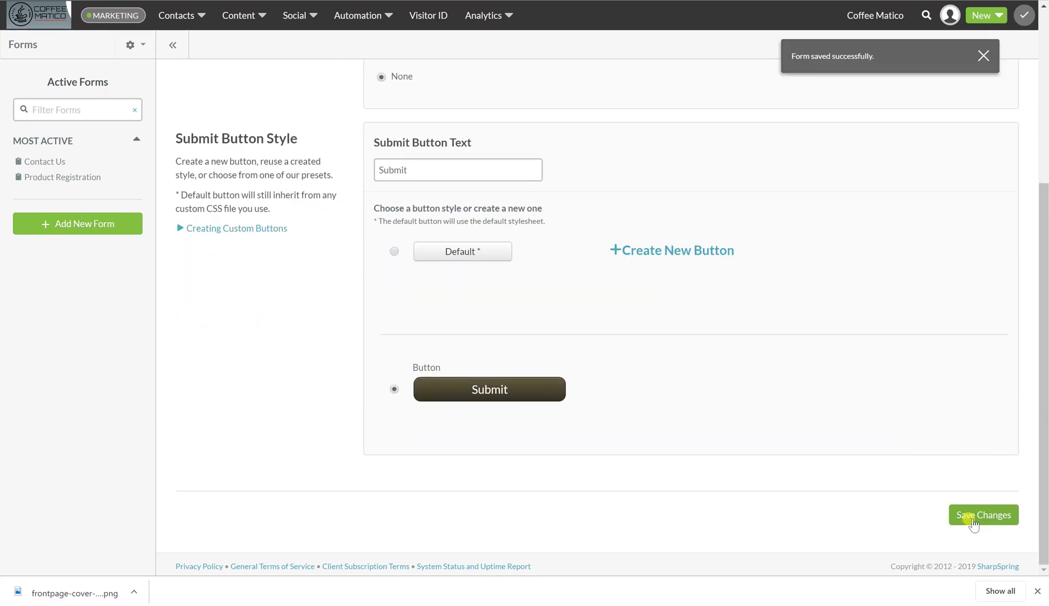
{"action": "scroll", "coordinate": [870, 358], "scroll_direction": "up", "scroll_amount": 5}
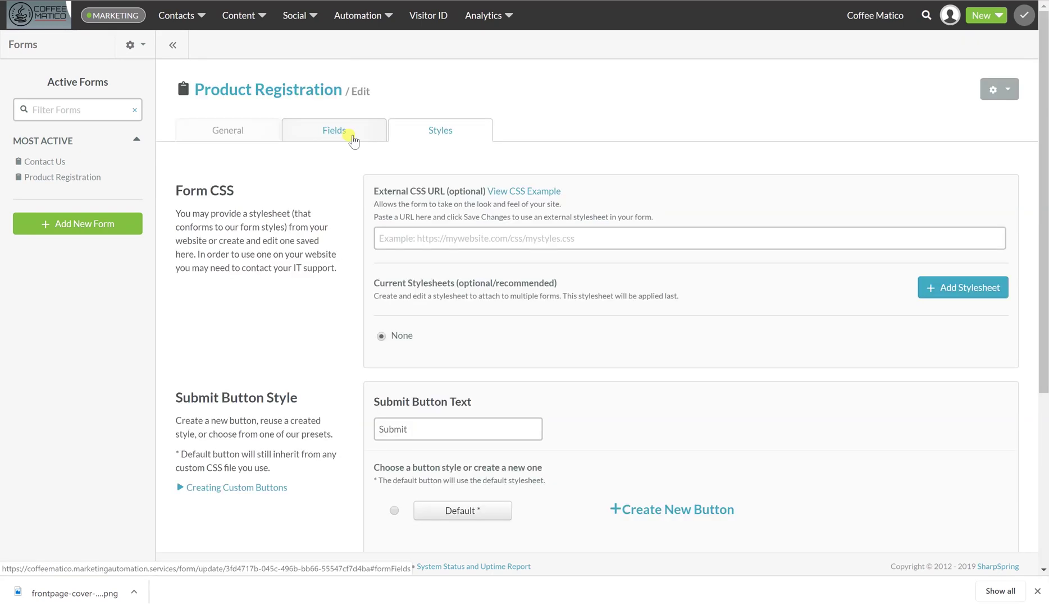
Step: In General settings, leave Auto-Responder empty, keep Lead Status as Contact, and save
{"action": "left_click", "coordinate": [232, 141]}
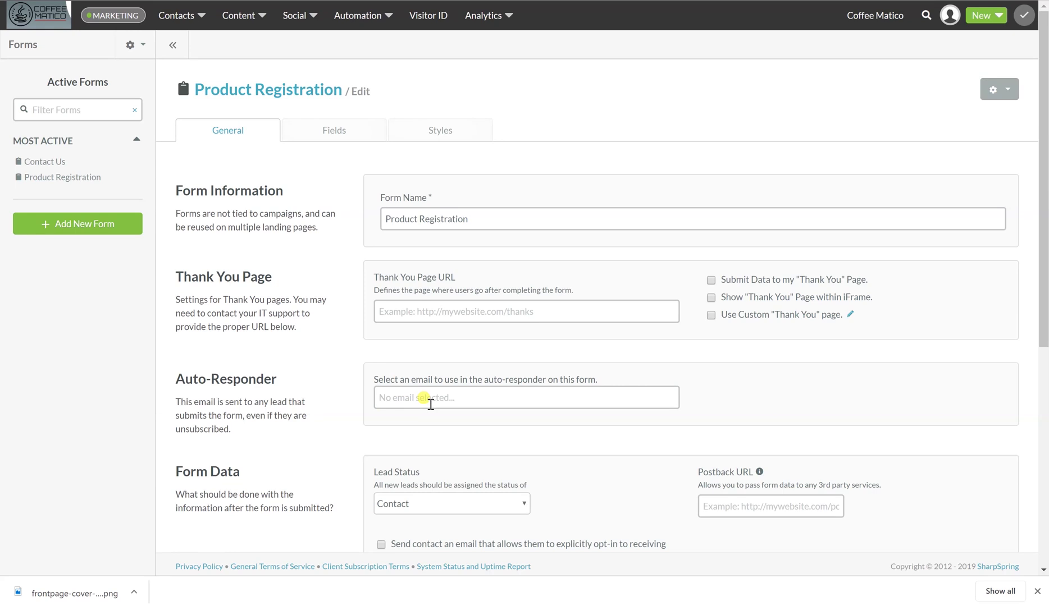
{"action": "scroll", "coordinate": [418, 405], "scroll_direction": "down", "scroll_amount": 2}
{"action": "left_click", "coordinate": [389, 312]}
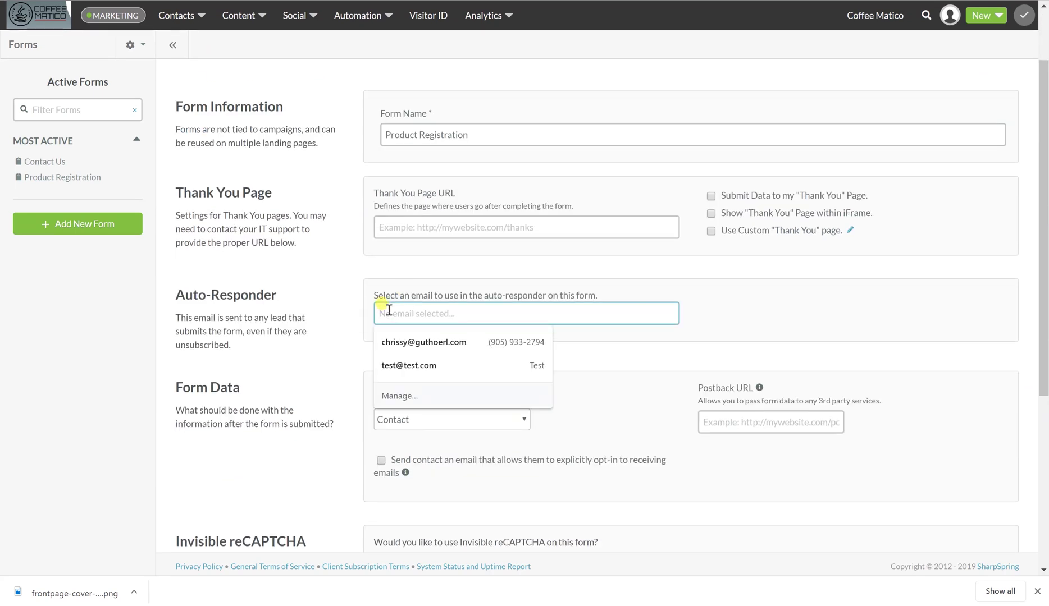
{"action": "left_click", "coordinate": [412, 313]}
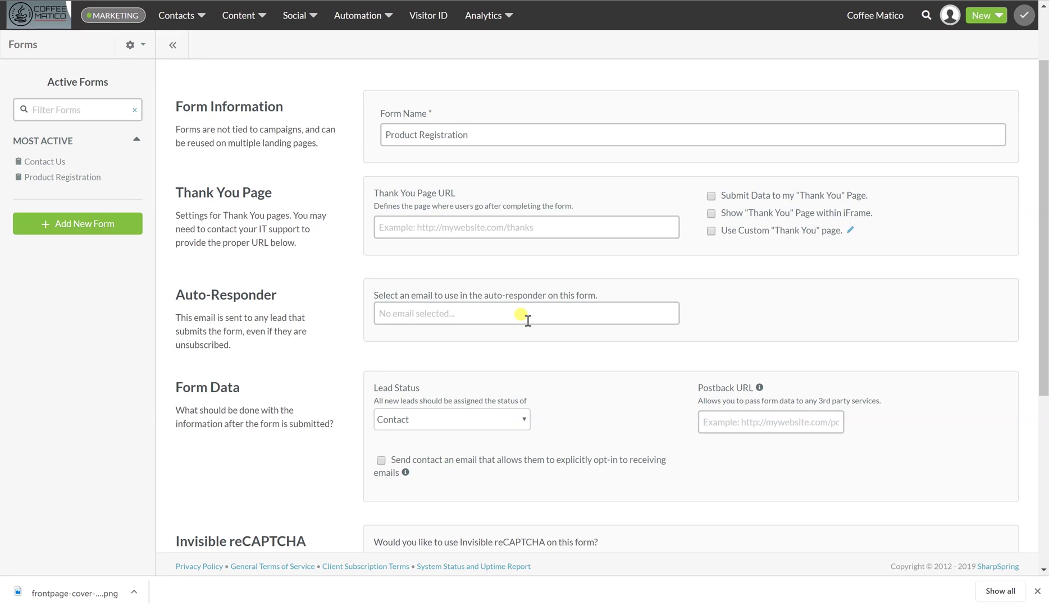
{"action": "left_click", "coordinate": [528, 421]}
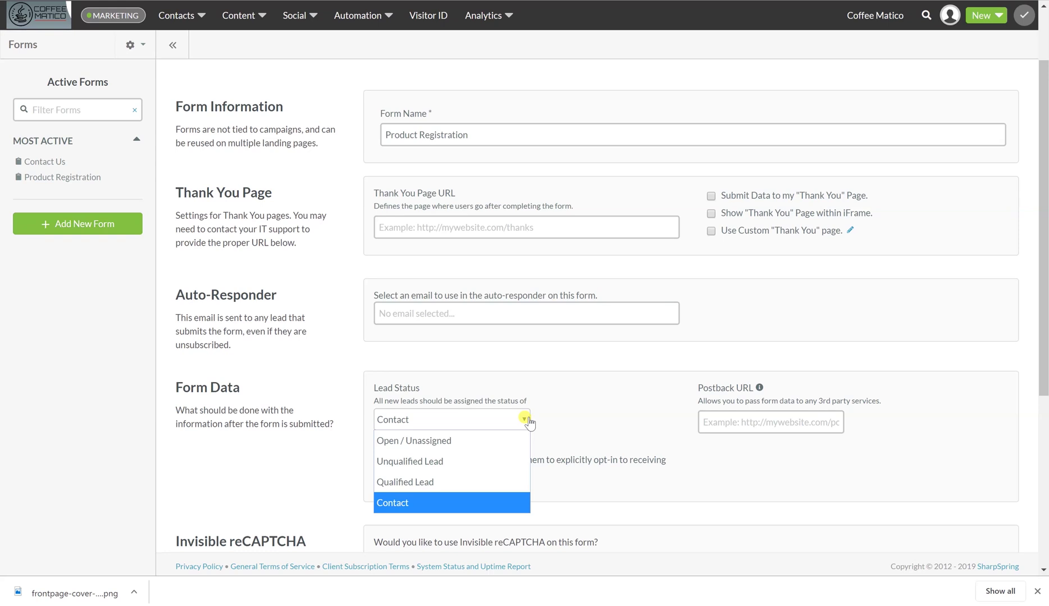
{"action": "left_click", "coordinate": [436, 505]}
{"action": "scroll", "coordinate": [617, 488], "scroll_direction": "down", "scroll_amount": 3}
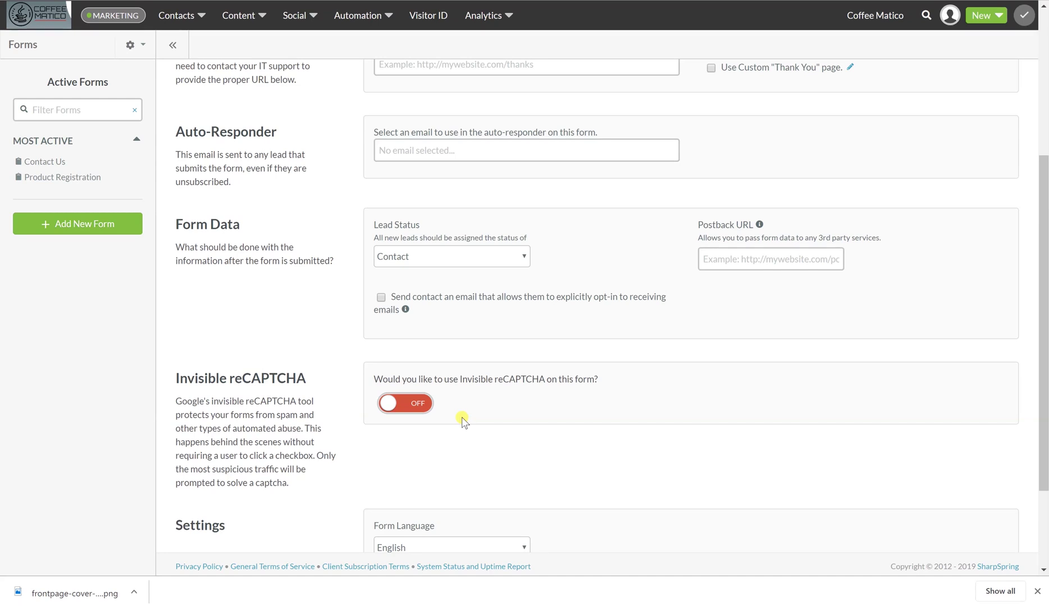
{"action": "scroll", "coordinate": [461, 421], "scroll_direction": "down", "scroll_amount": 3}
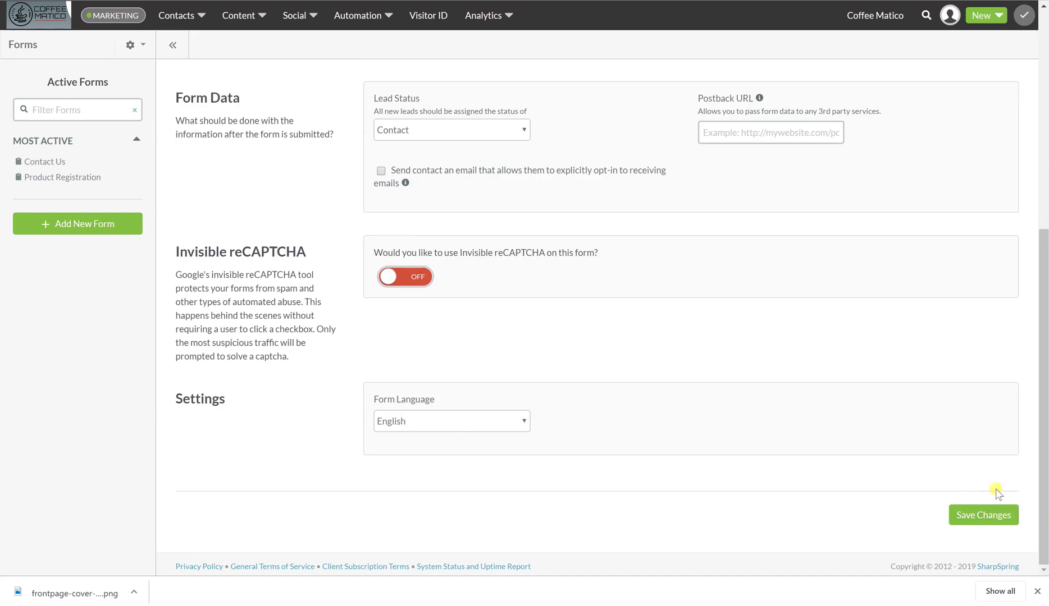
{"action": "left_click", "coordinate": [982, 516]}
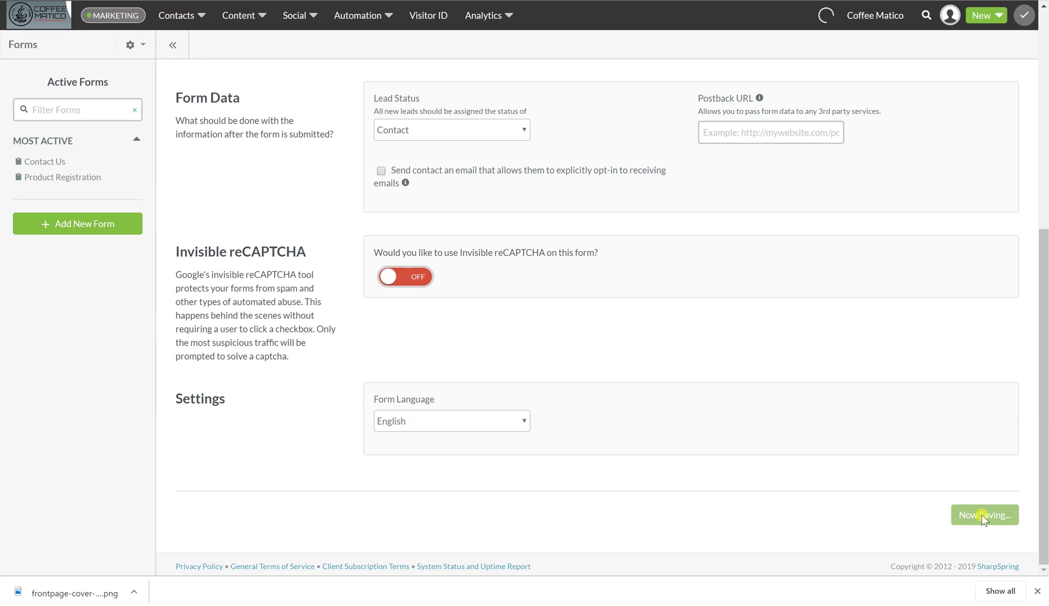
{"action": "scroll", "coordinate": [777, 374], "scroll_direction": "up", "scroll_amount": 6}
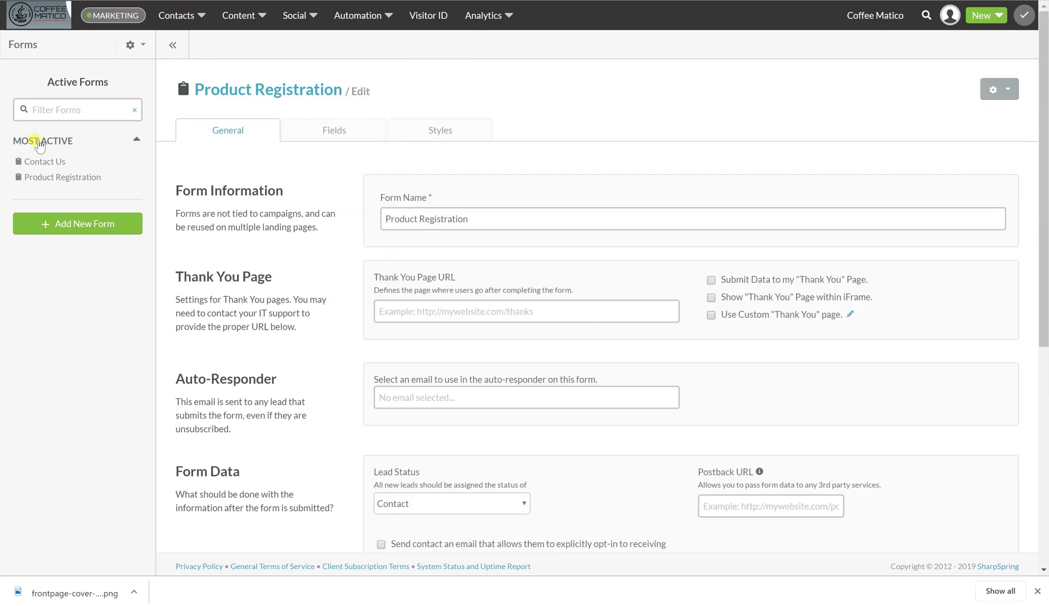
Step: On the Product Registration overview, select the embed script, then check the form preview
{"action": "left_click", "coordinate": [51, 179]}
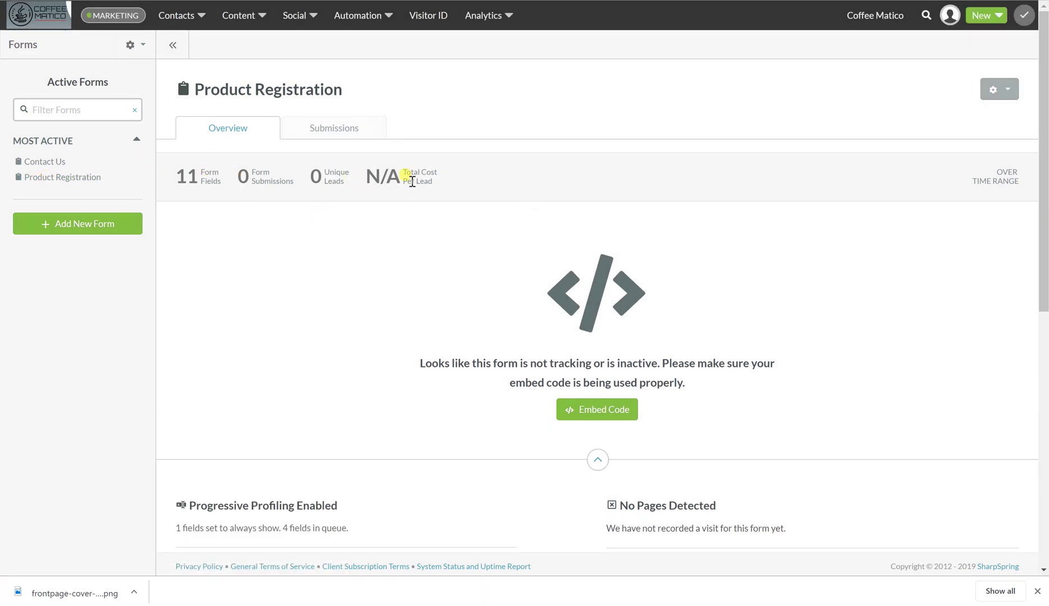
{"action": "scroll", "coordinate": [368, 262], "scroll_direction": "down", "scroll_amount": 2}
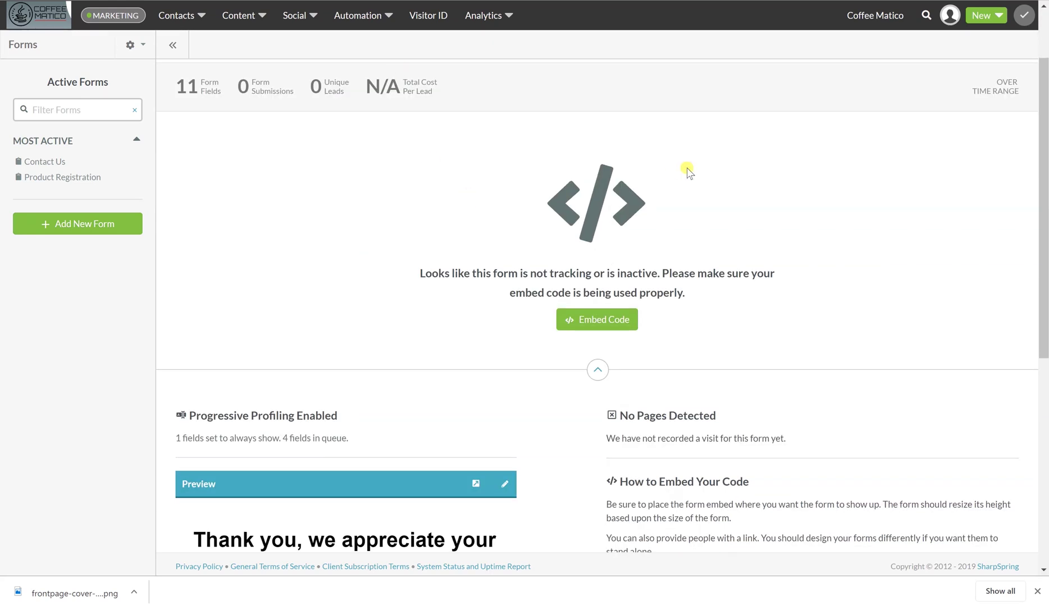
{"action": "left_click", "coordinate": [594, 320]}
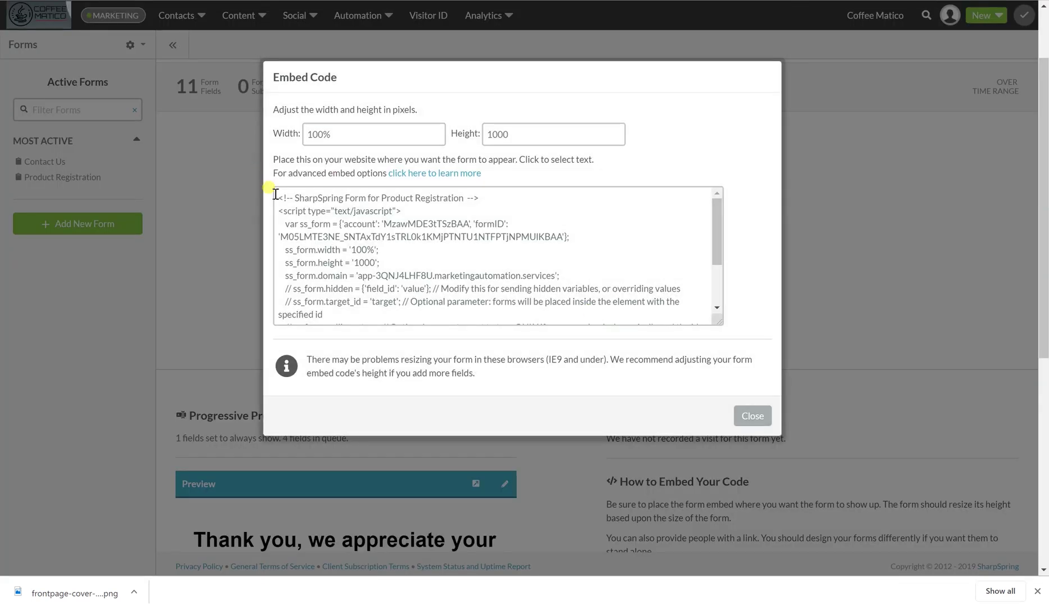
{"action": "left_click", "coordinate": [390, 248]}
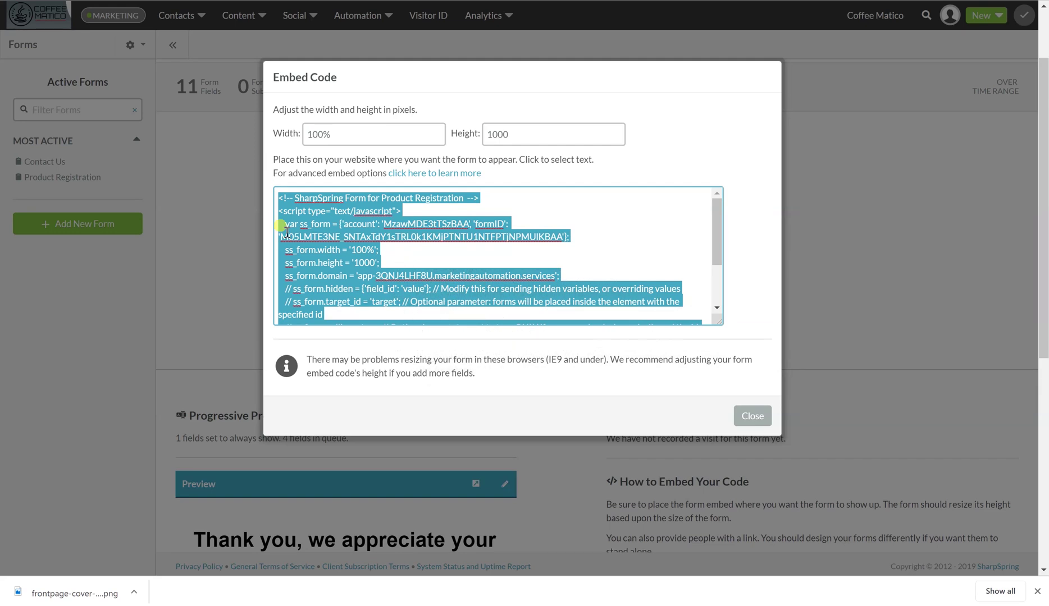
{"action": "left_click", "coordinate": [753, 416]}
{"action": "scroll", "coordinate": [374, 293], "scroll_direction": "down", "scroll_amount": 5}
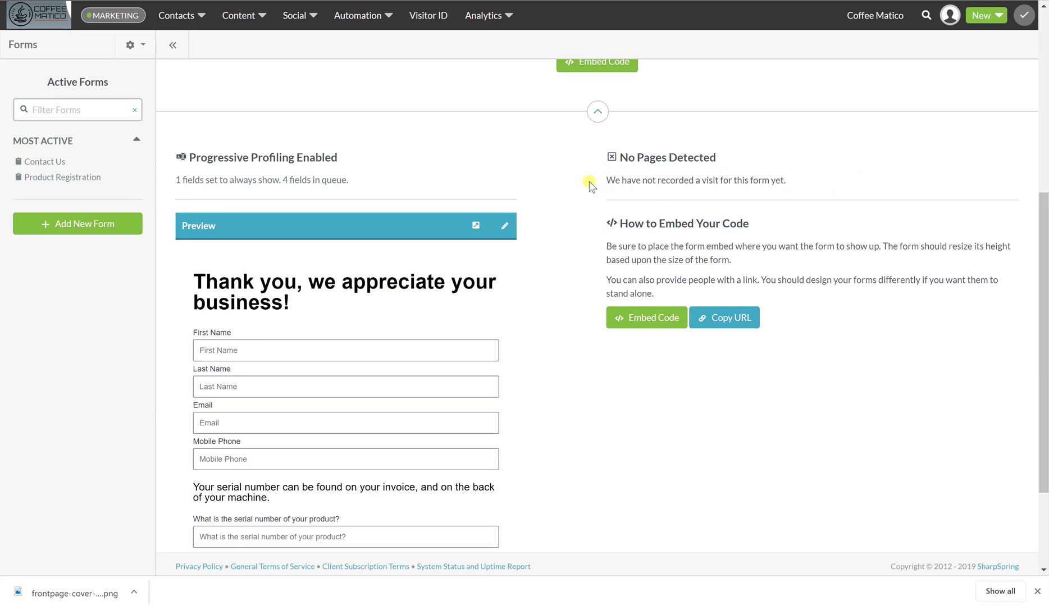
{"action": "scroll", "coordinate": [599, 182], "scroll_direction": "up", "scroll_amount": 6}
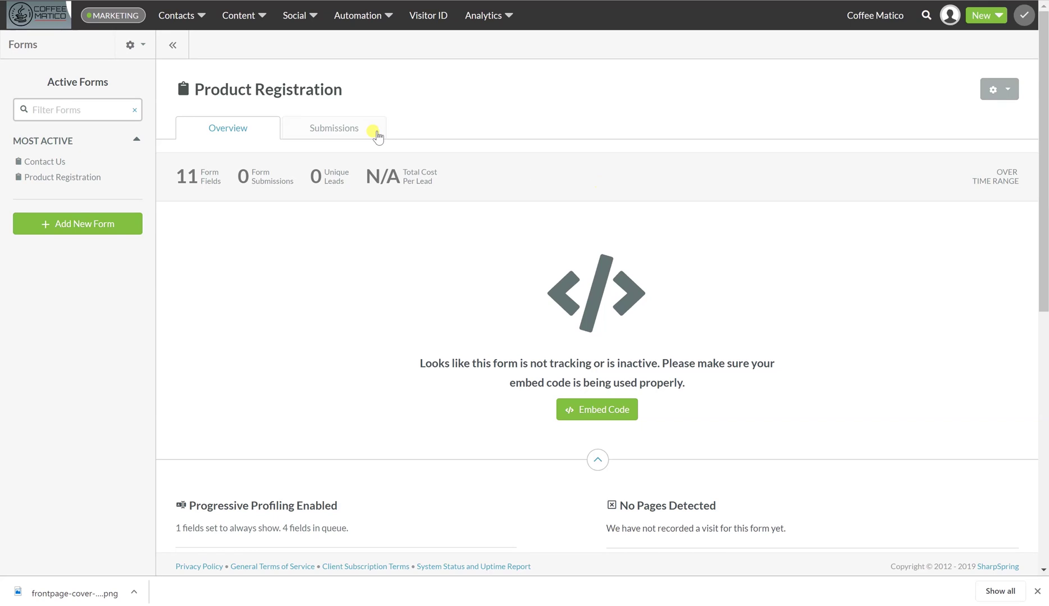
Step: Open the form's Submissions tab, which shows No Leads Found
{"action": "left_click", "coordinate": [327, 135]}
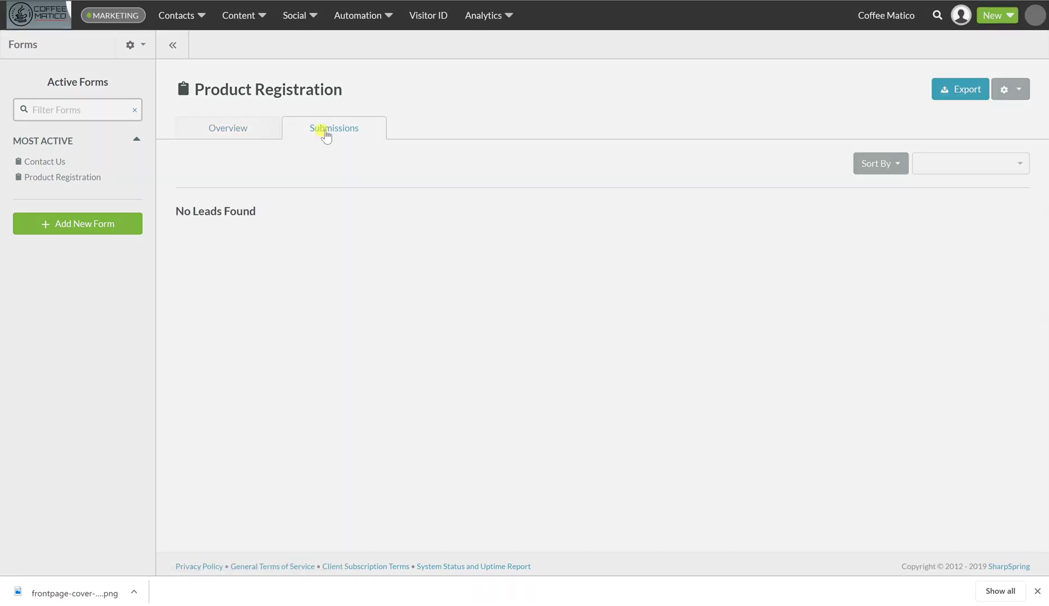